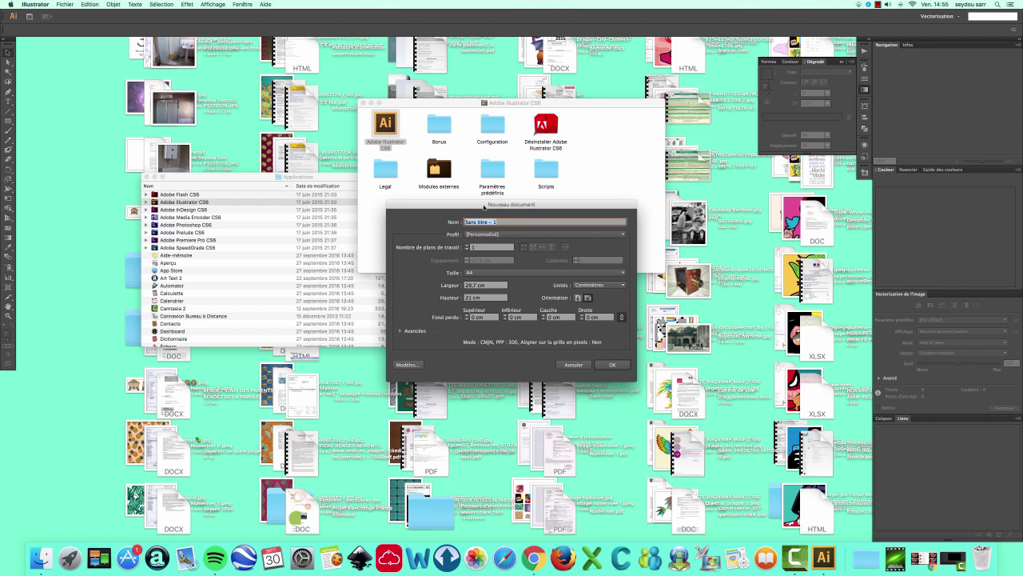
Step: Create a landscape A4 document named "Découpe vinyle" with centimetres as the unit
drag(452, 203, 259, 118)
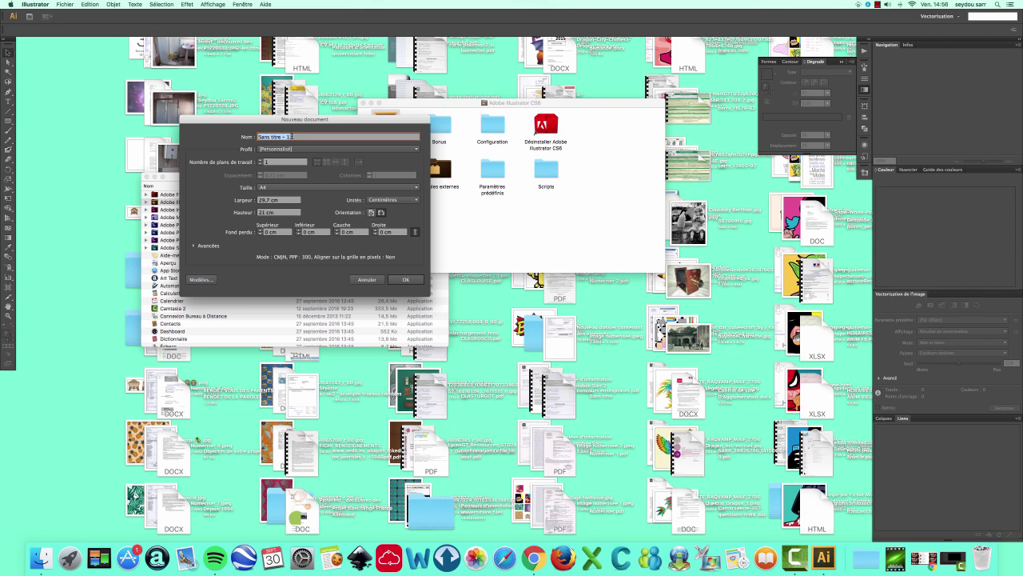
text(Découpe vinyle)
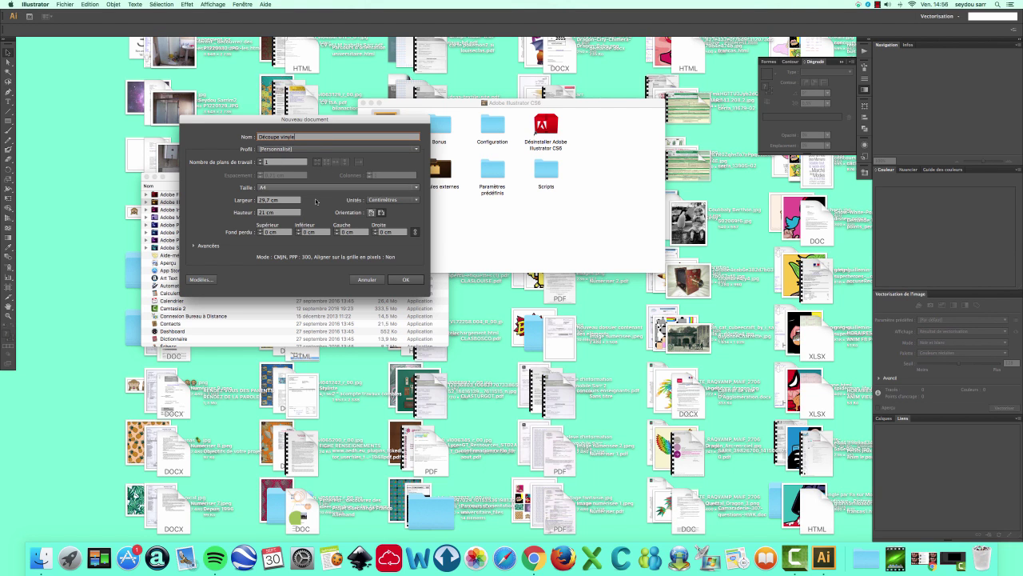
click(381, 213)
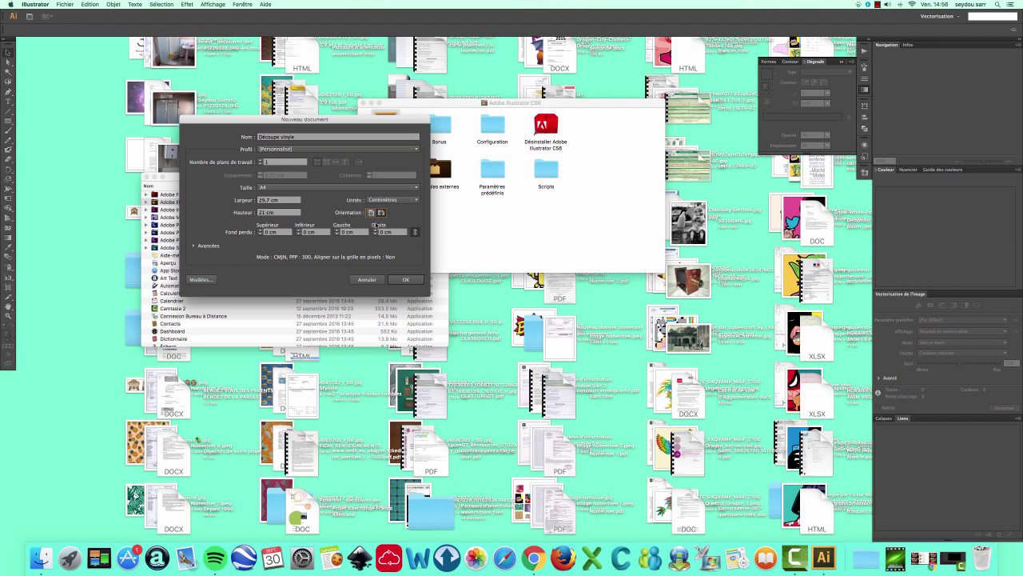
click(402, 279)
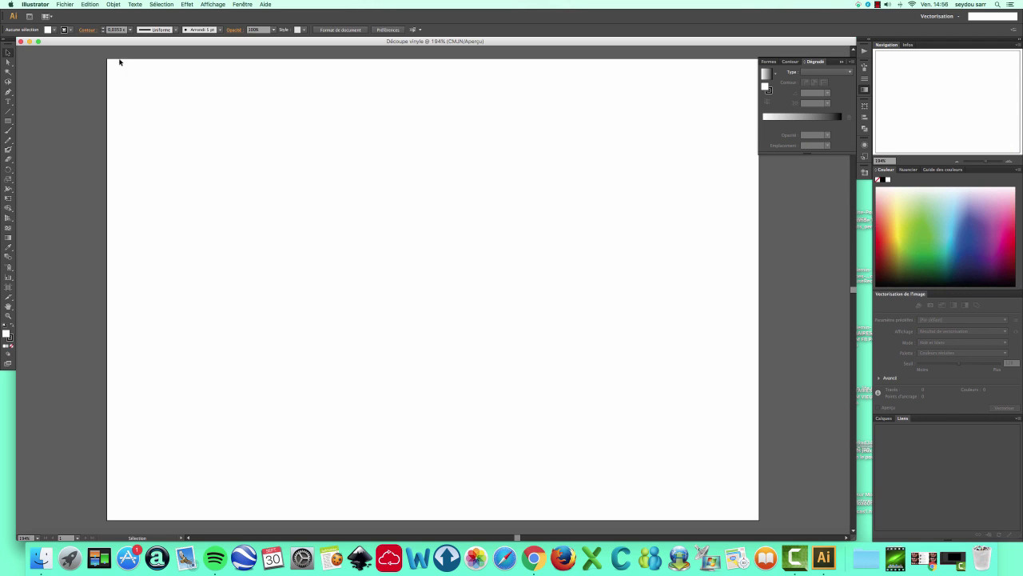
Step: Add the point text "Licence pro médi@tic" in the upper part of the artboard
click(9, 103)
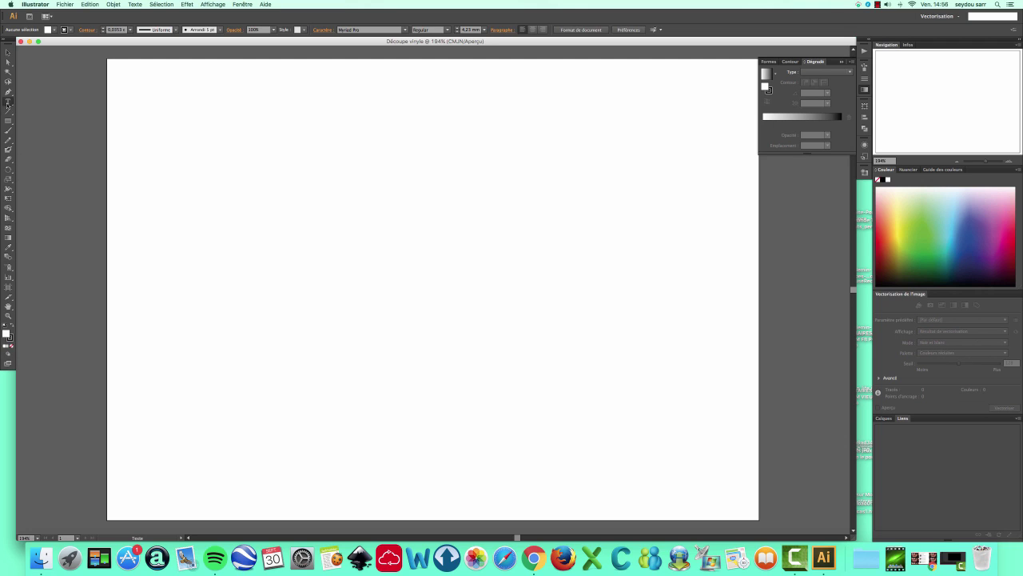
click(186, 138)
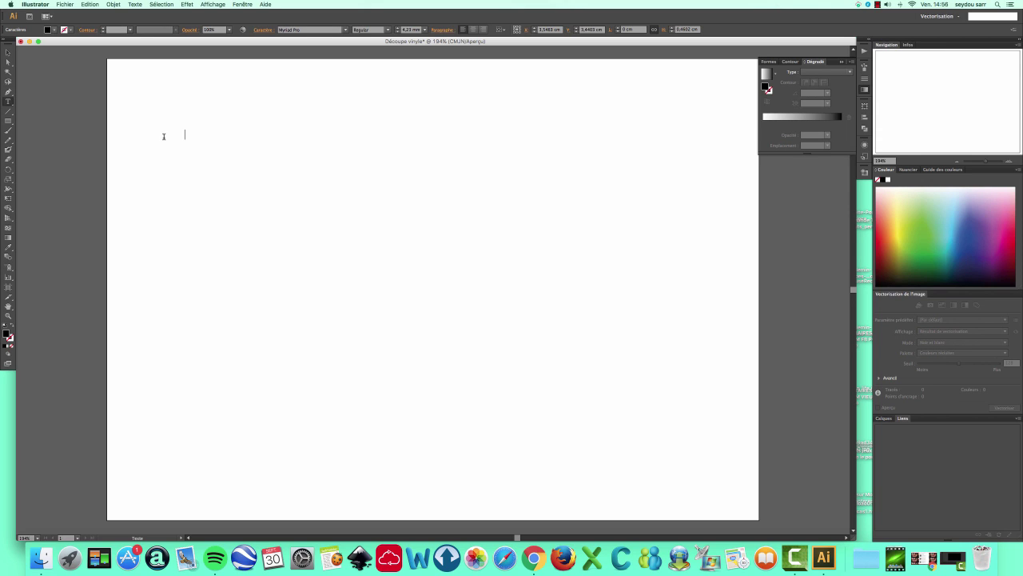
text(Licence pro médi@tic)
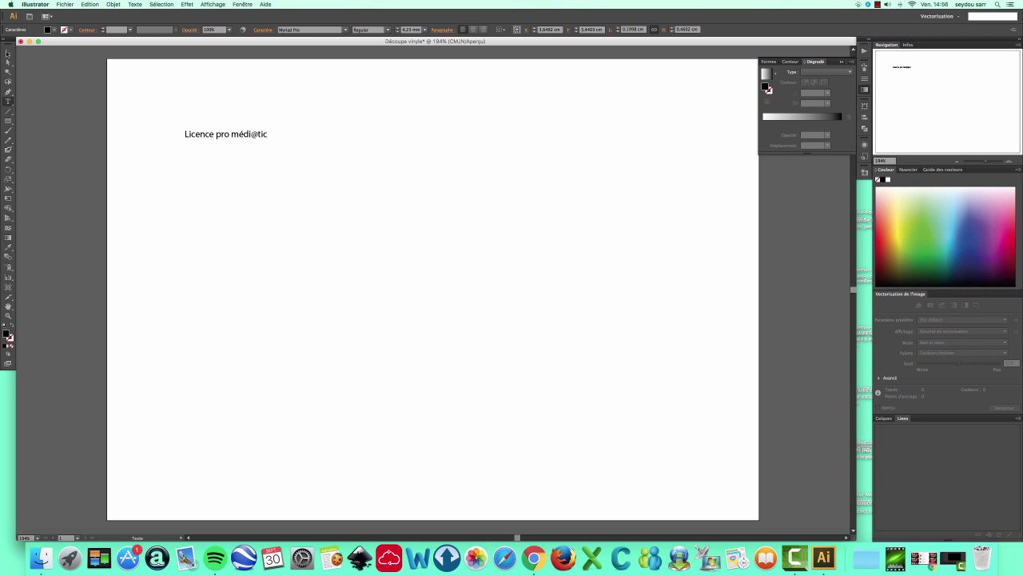
Step: Move the text slightly down and right, and scale it proportionally to about 15.8 cm wide
click(8, 52)
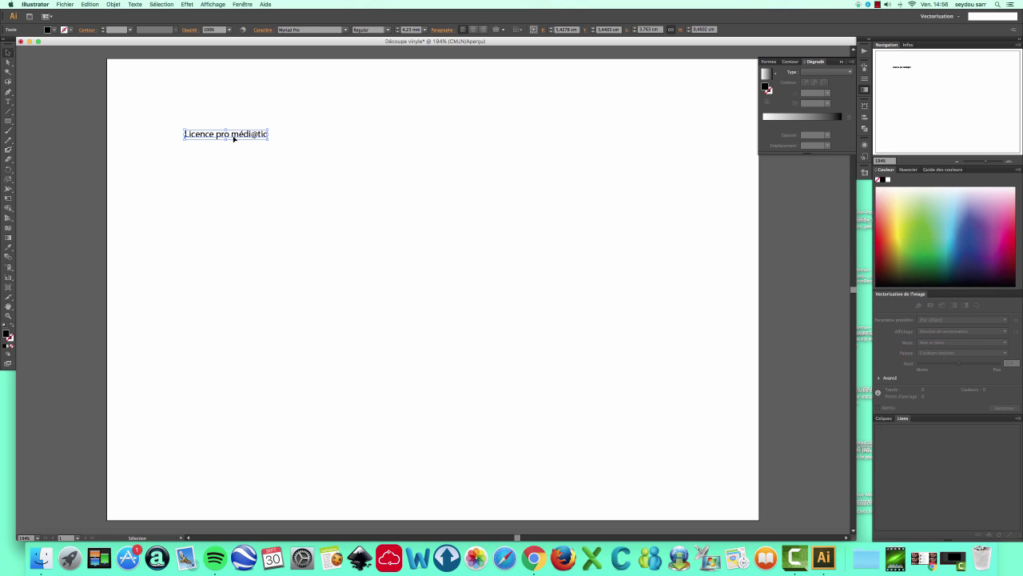
drag(234, 136, 273, 180)
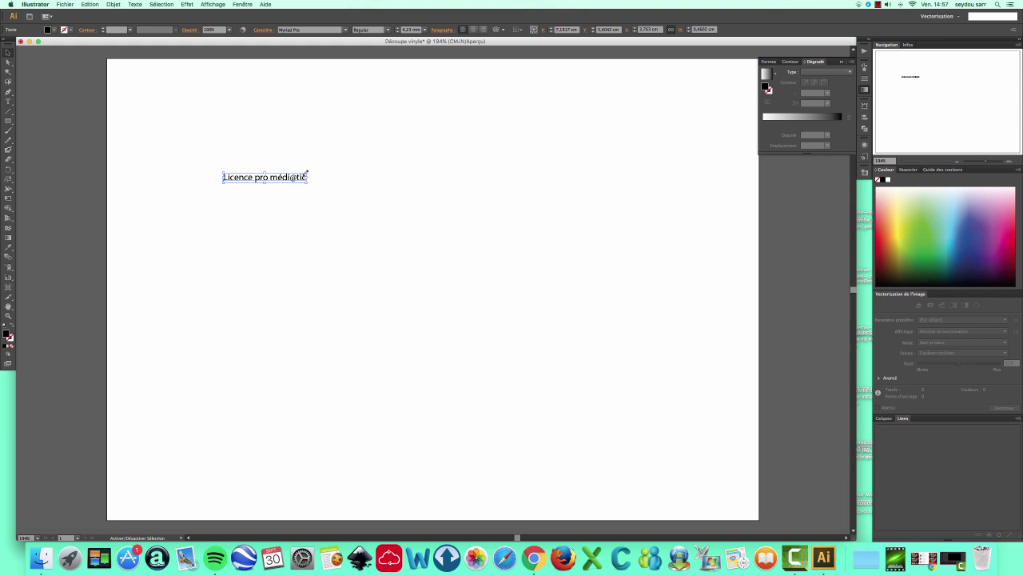
drag(305, 176, 504, 124)
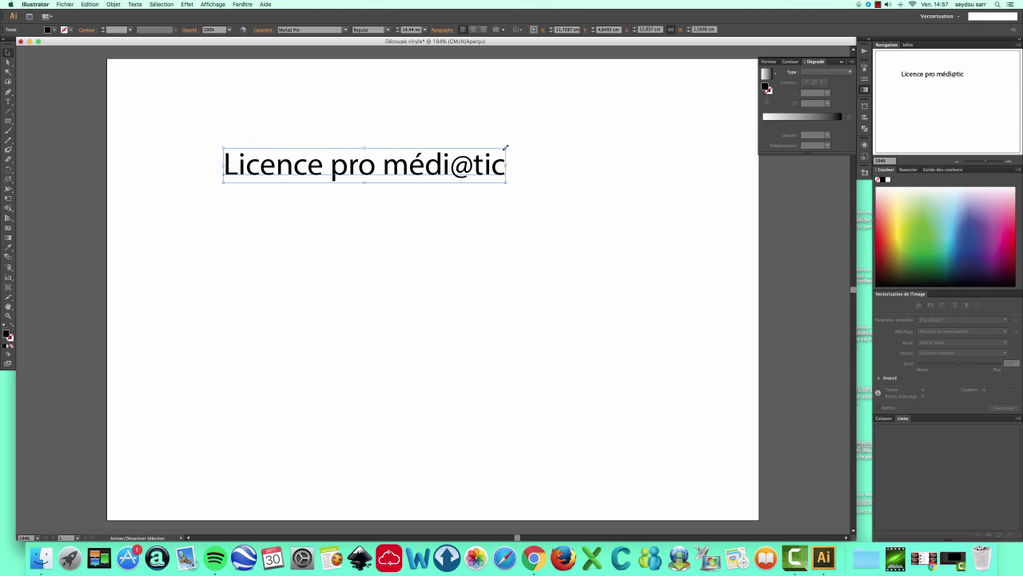
drag(505, 148, 622, 141)
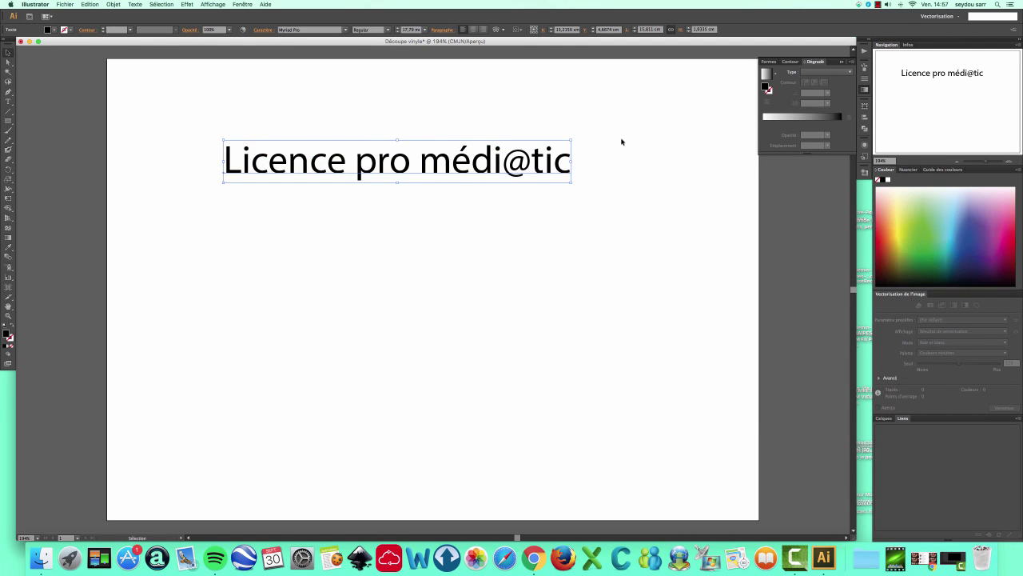
Step: Try stretching the text vertically and squeezing it horizontally, undoing each scaling
drag(396, 140, 398, 114)
click(89, 5)
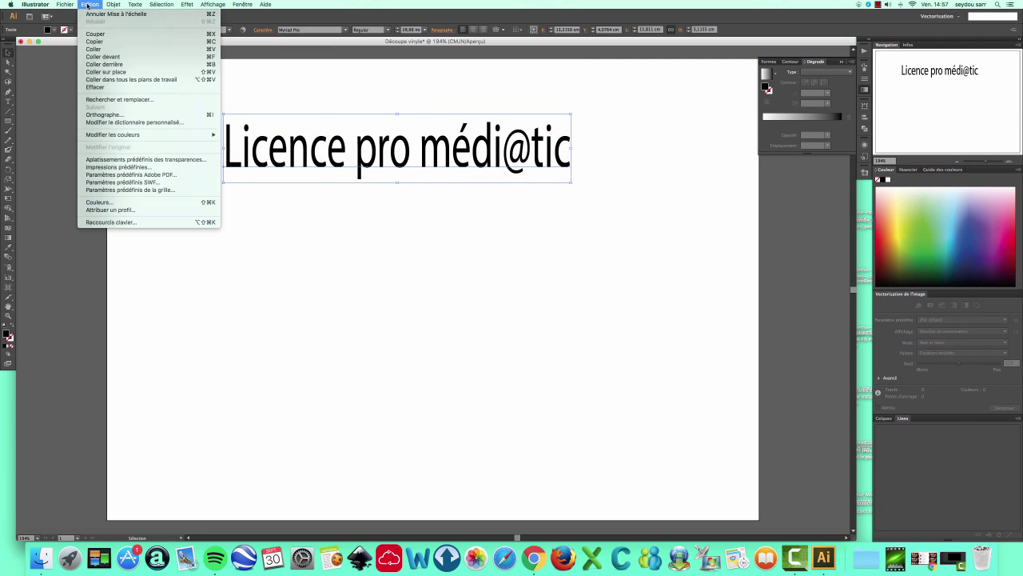
click(116, 14)
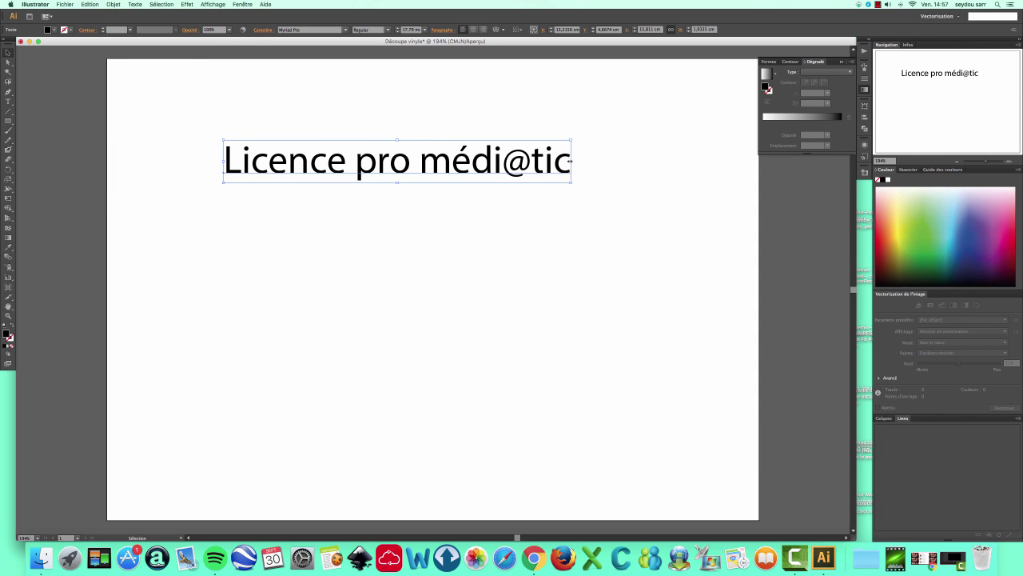
drag(571, 161, 474, 174)
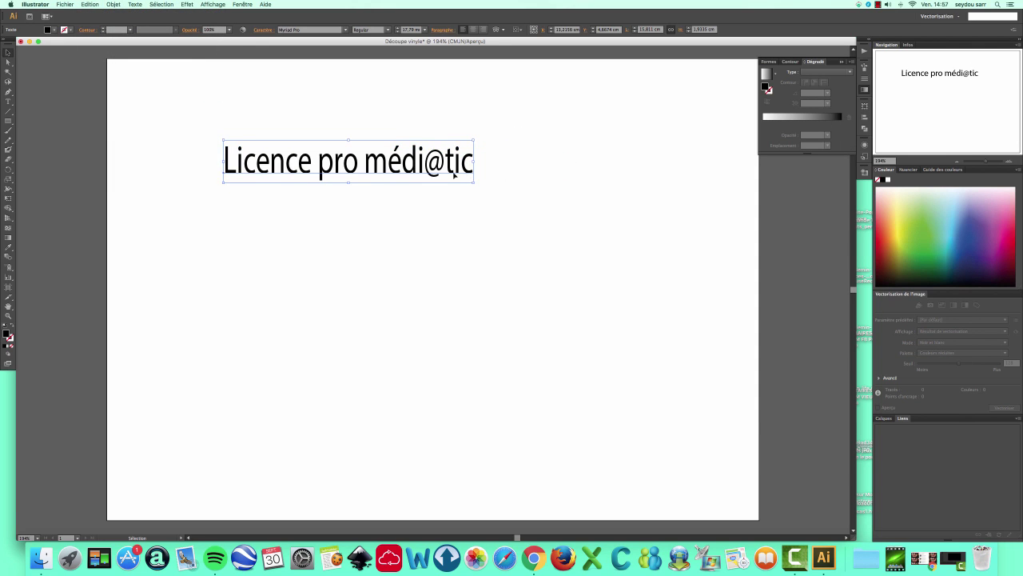
click(88, 5)
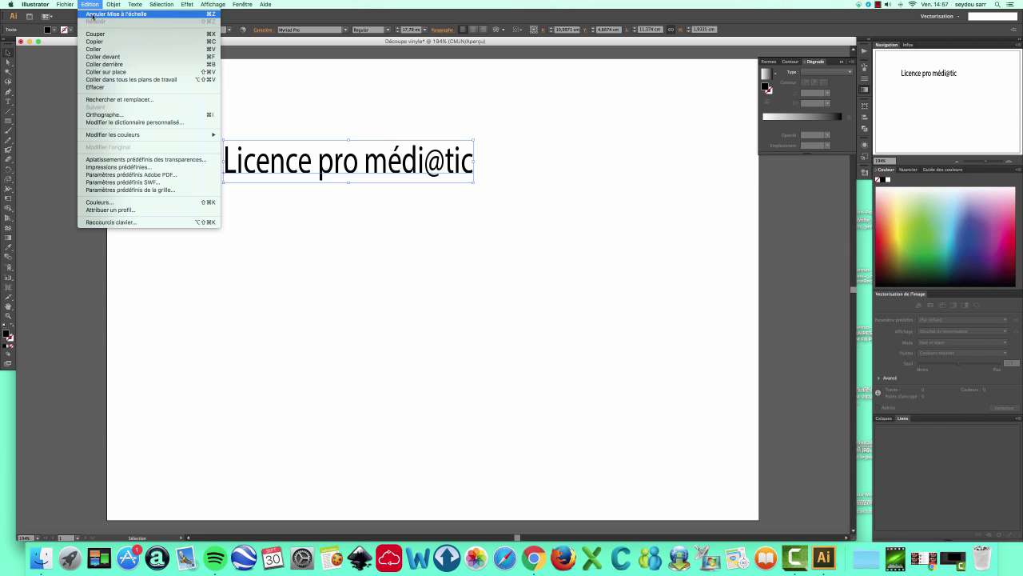
click(94, 14)
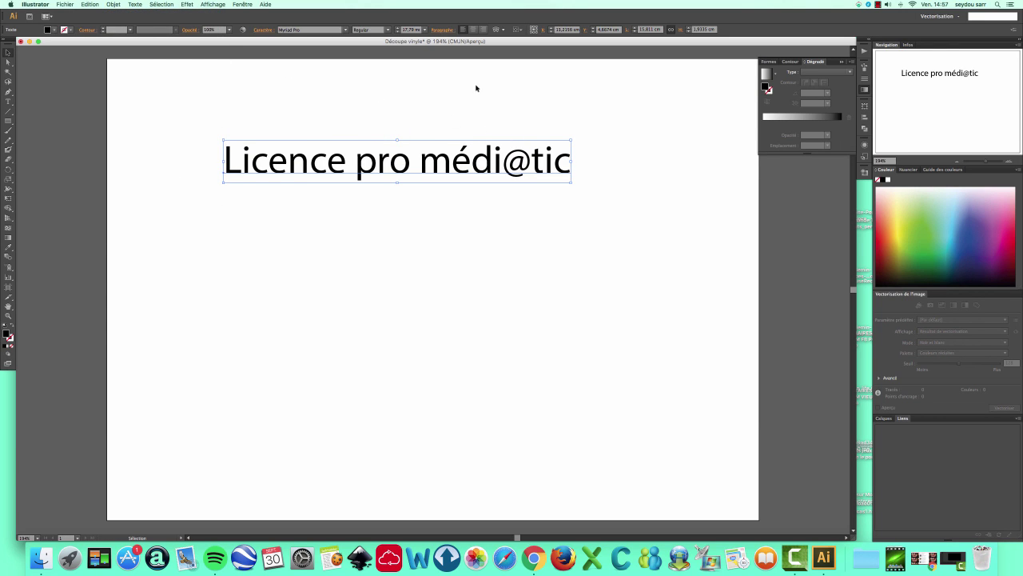
Step: Set the text's font to OCR A Std and move the text fully inside the artboard
click(346, 30)
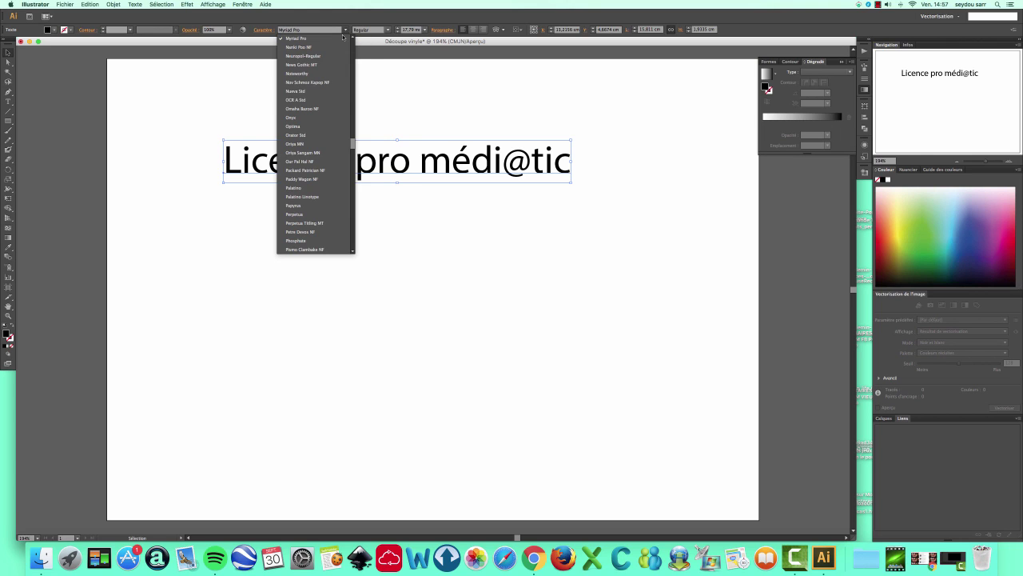
click(302, 100)
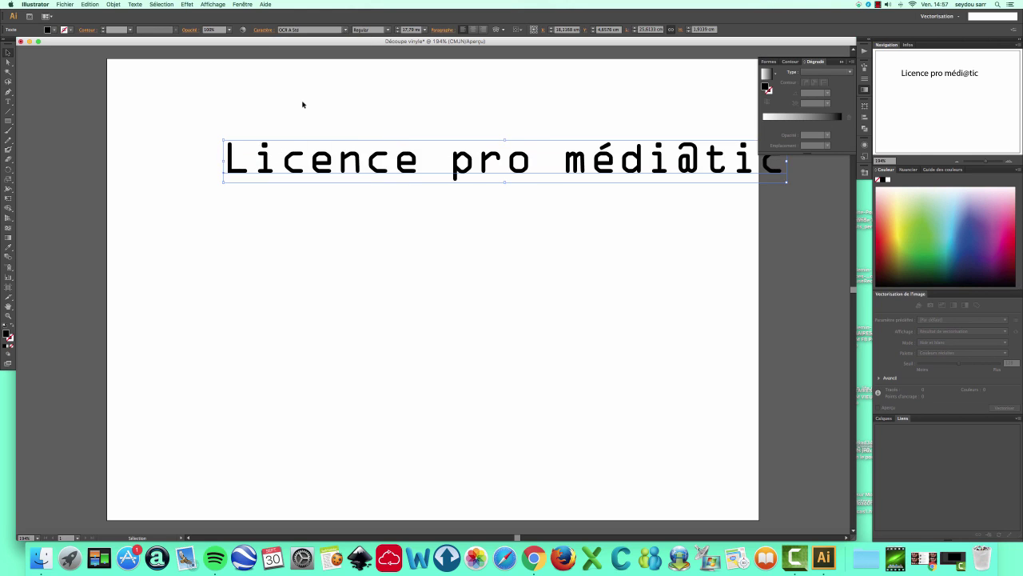
drag(692, 163, 608, 183)
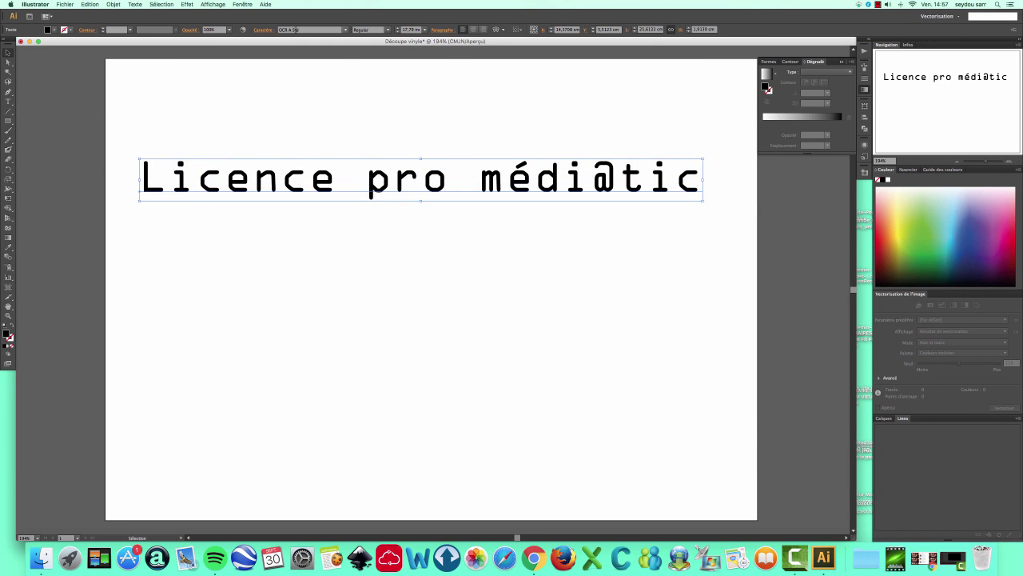
Step: Try the Omaha Bazoo NF, Palatino, Quoi Chou NF Bold and Rockwell Extra Bold fonts on the text
scroll(346, 30, down, 1)
click(346, 30)
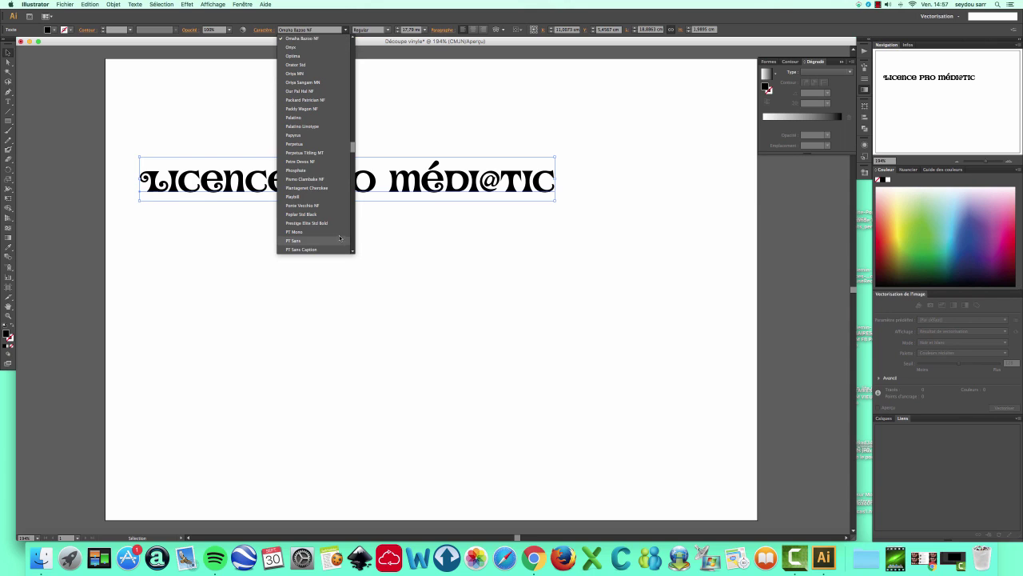
click(300, 119)
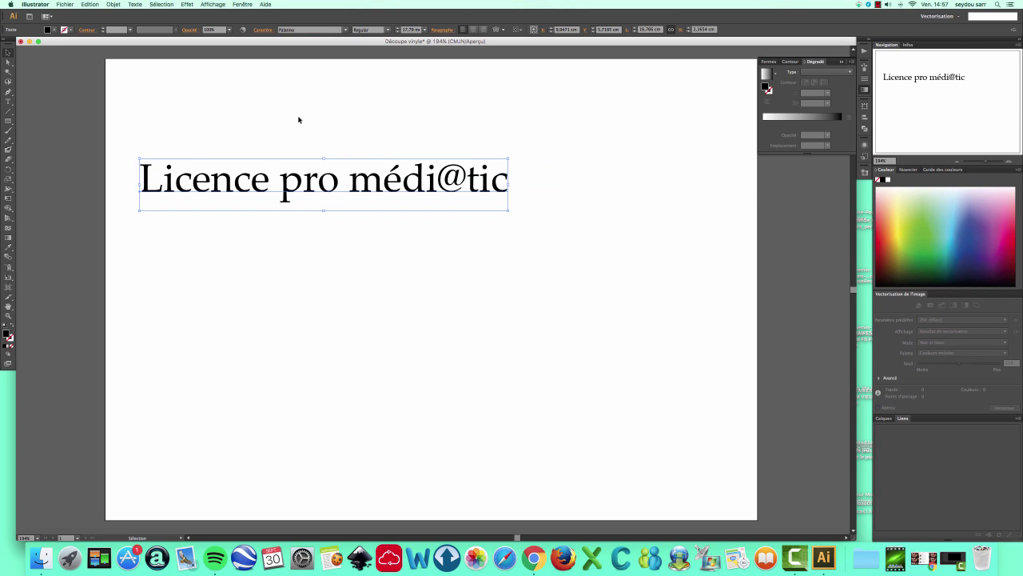
click(346, 30)
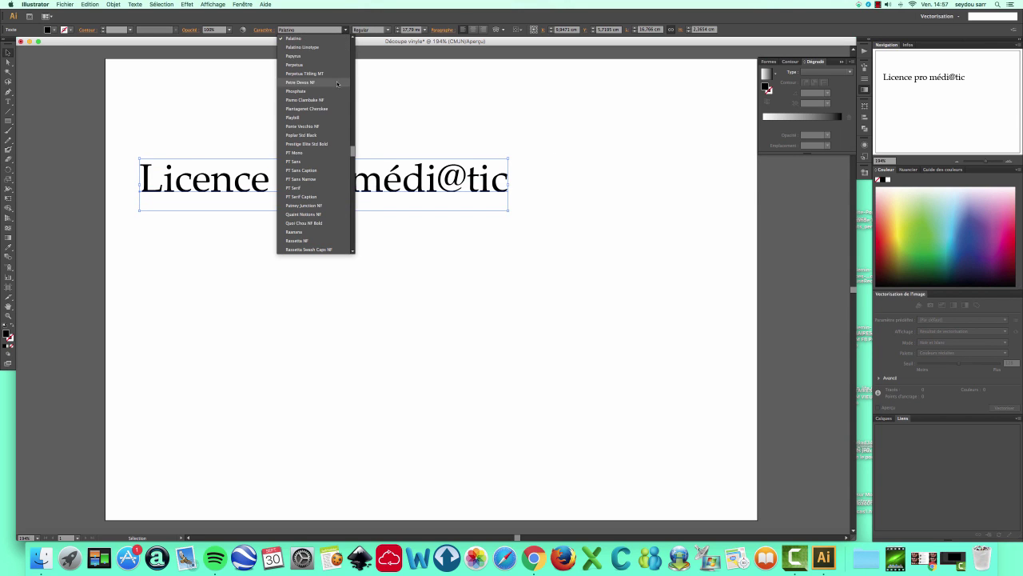
click(311, 224)
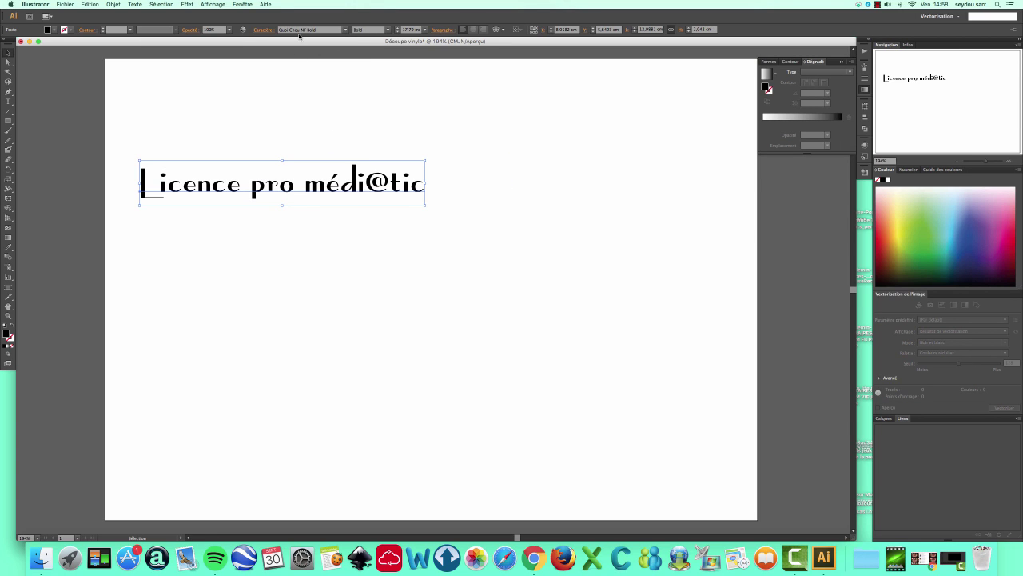
click(346, 30)
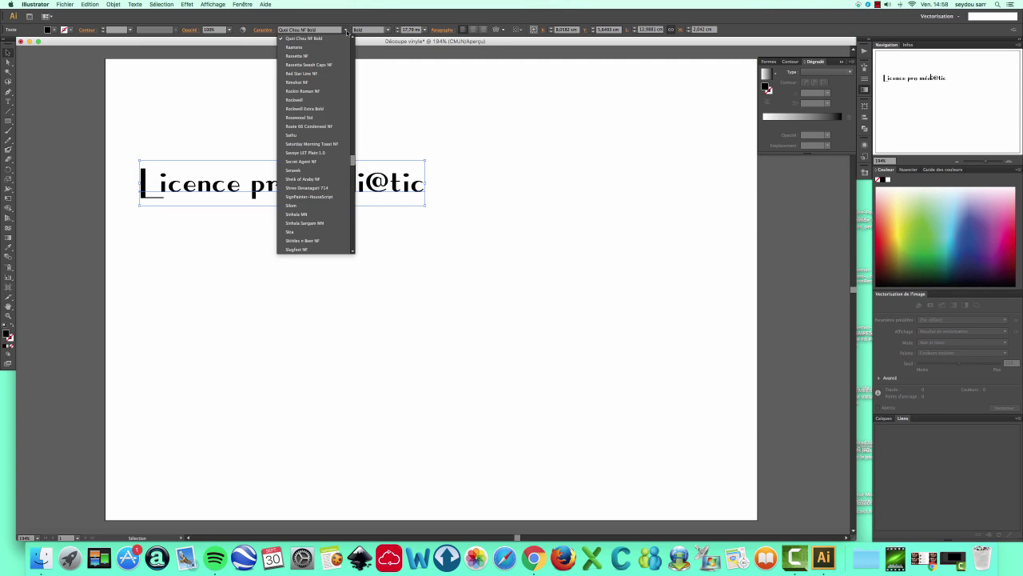
click(310, 108)
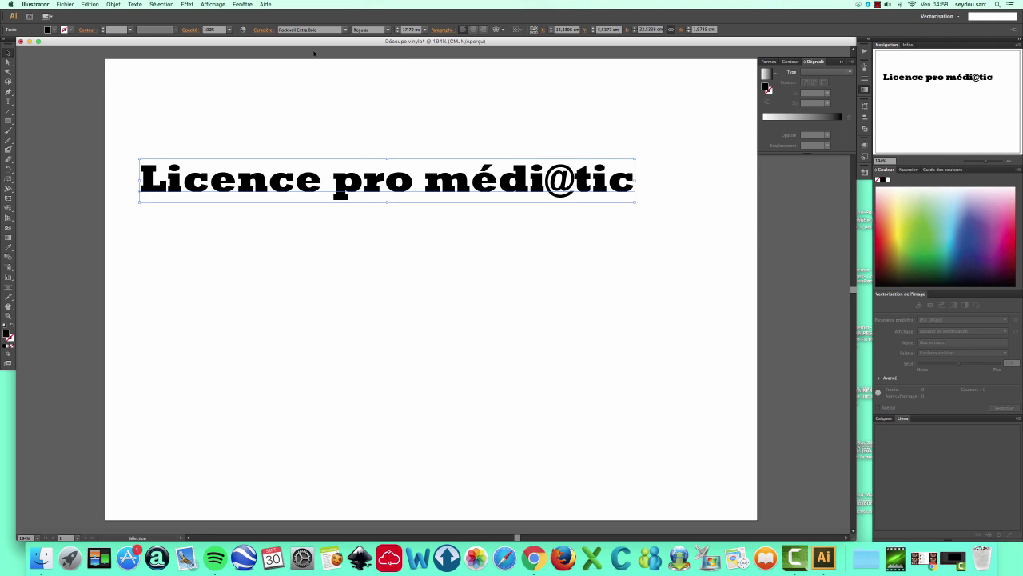
Step: Try other fonts on the text, including Seravek, Skia and Stencil
click(346, 31)
click(304, 102)
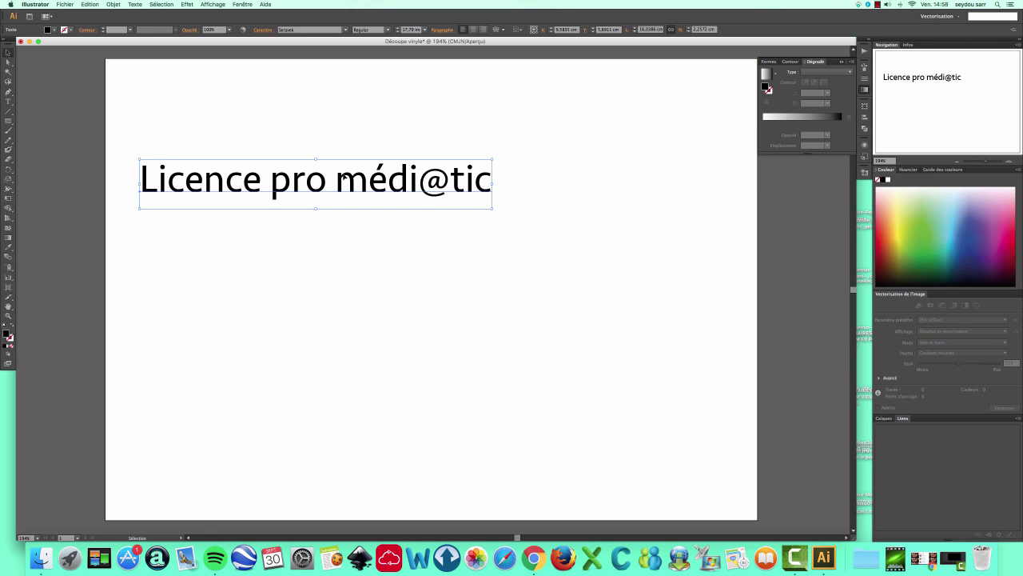
click(346, 30)
click(308, 104)
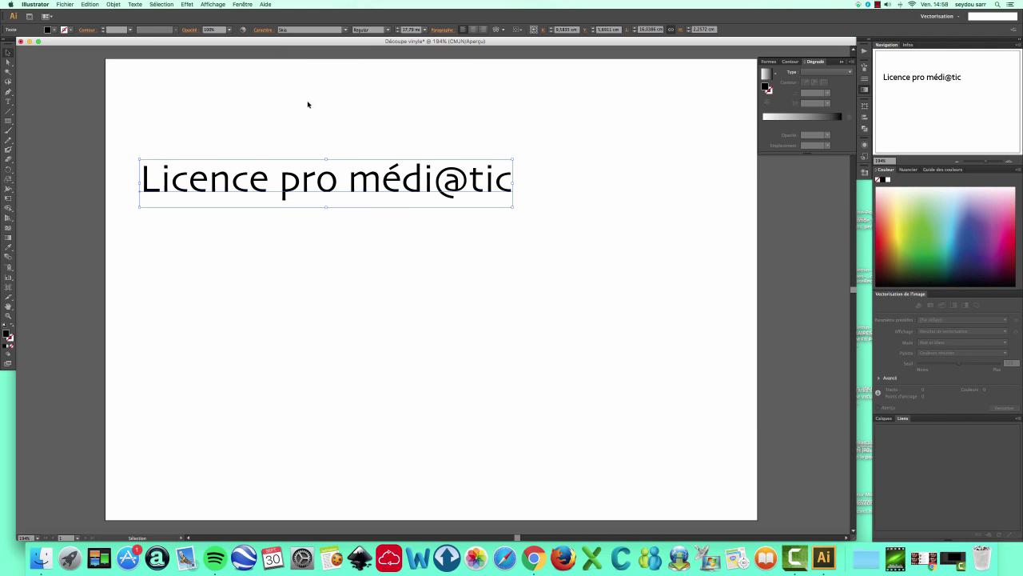
click(345, 30)
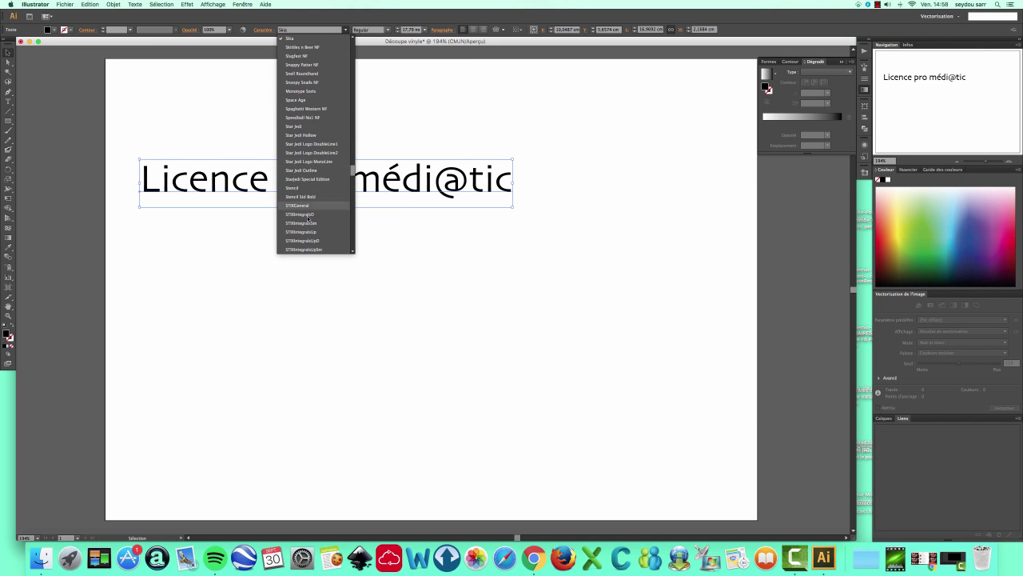
click(296, 192)
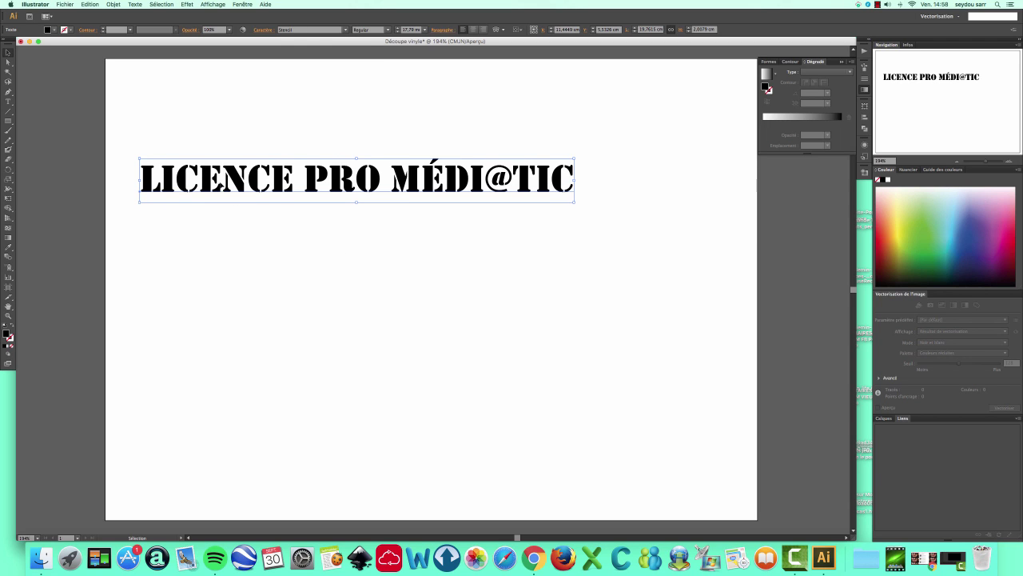
click(345, 29)
click(301, 123)
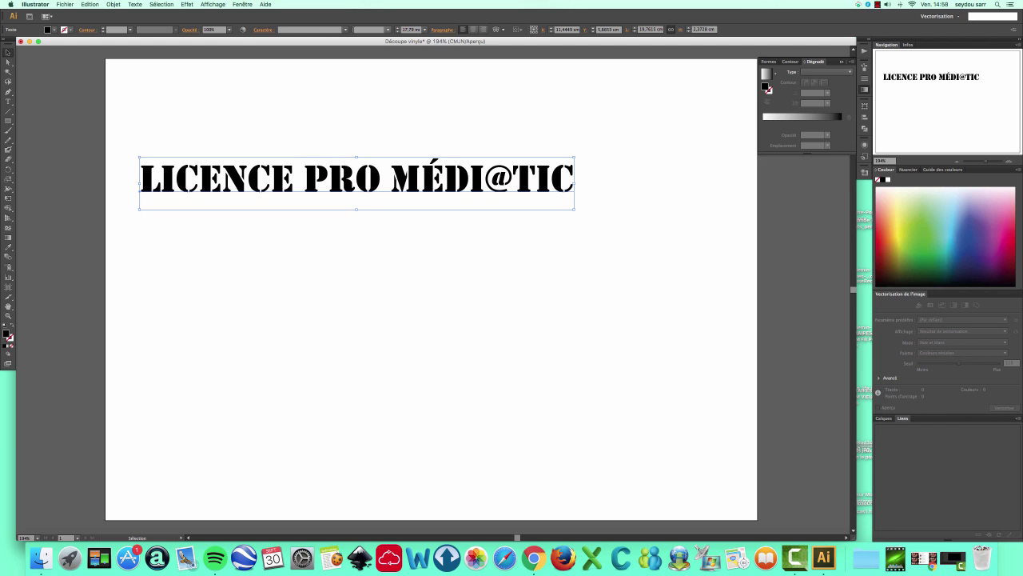
Step: Try Abadi MT Condensed Extra Bold, set the text's font to Abadi MT Condensed Light and check its available styles
click(345, 30)
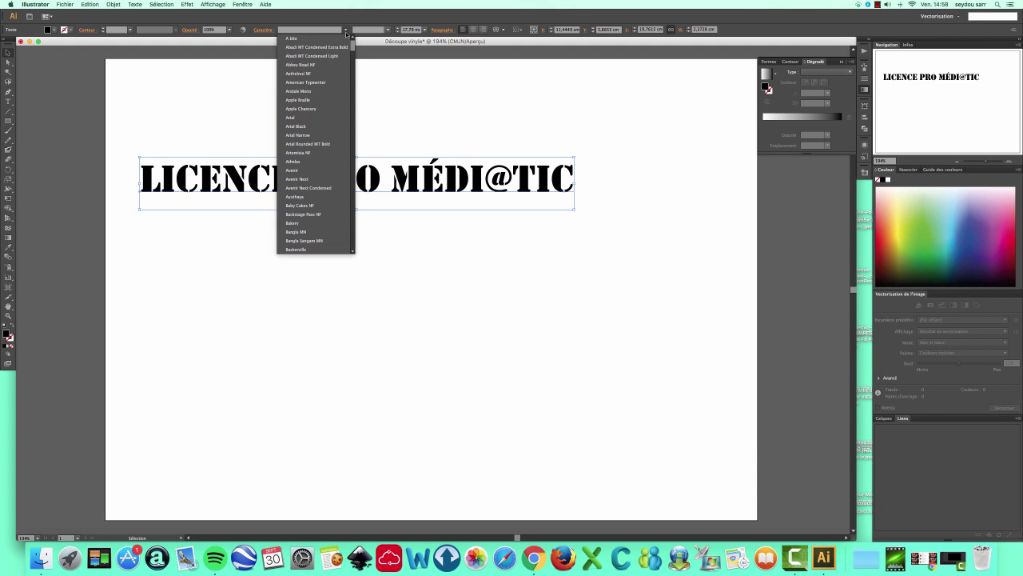
click(296, 52)
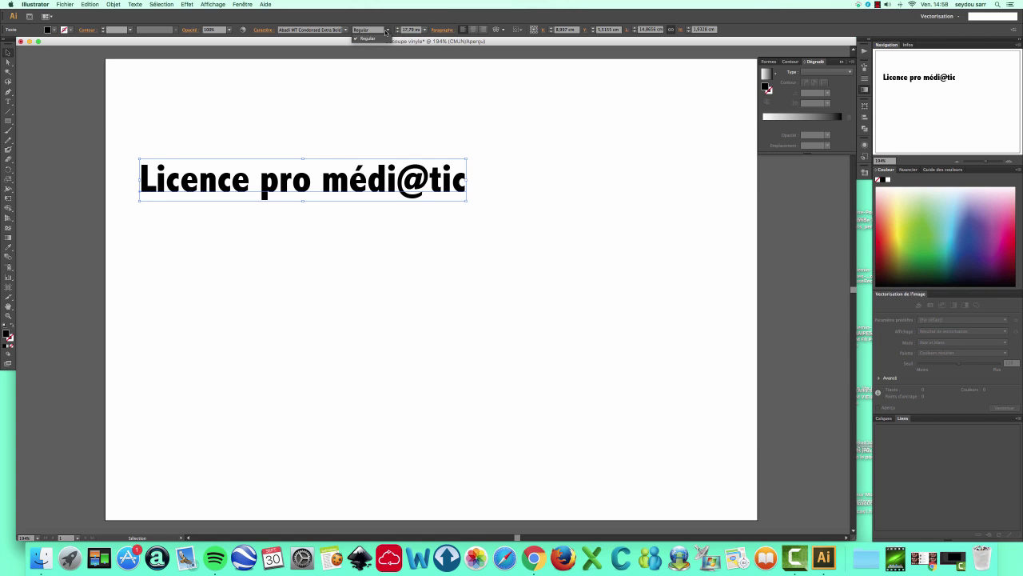
click(345, 30)
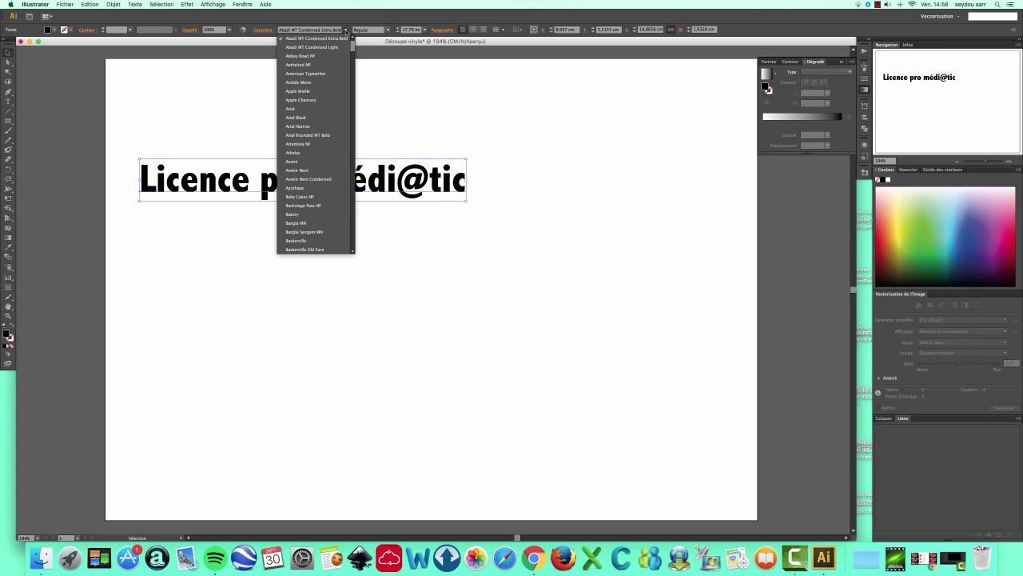
click(324, 48)
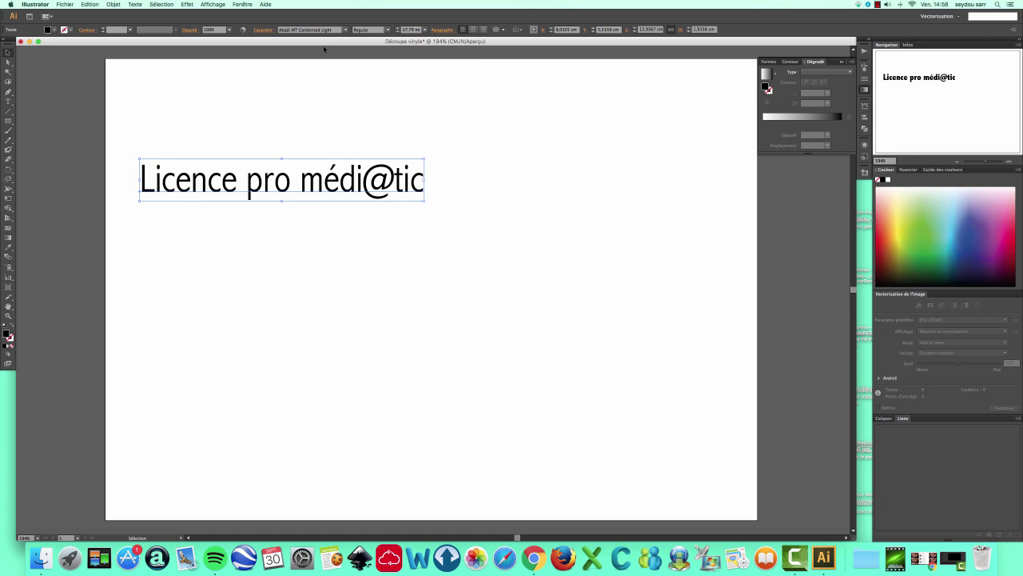
click(389, 29)
click(388, 30)
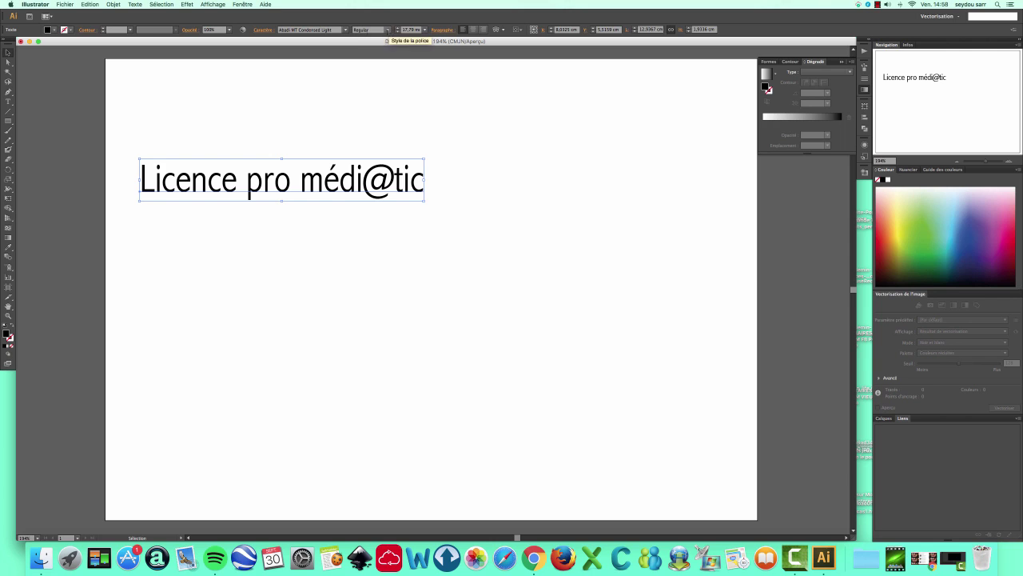
Step: Set the text's font to Arial, try the Italic and Bold styles, and set the style to Bold Italic
click(346, 30)
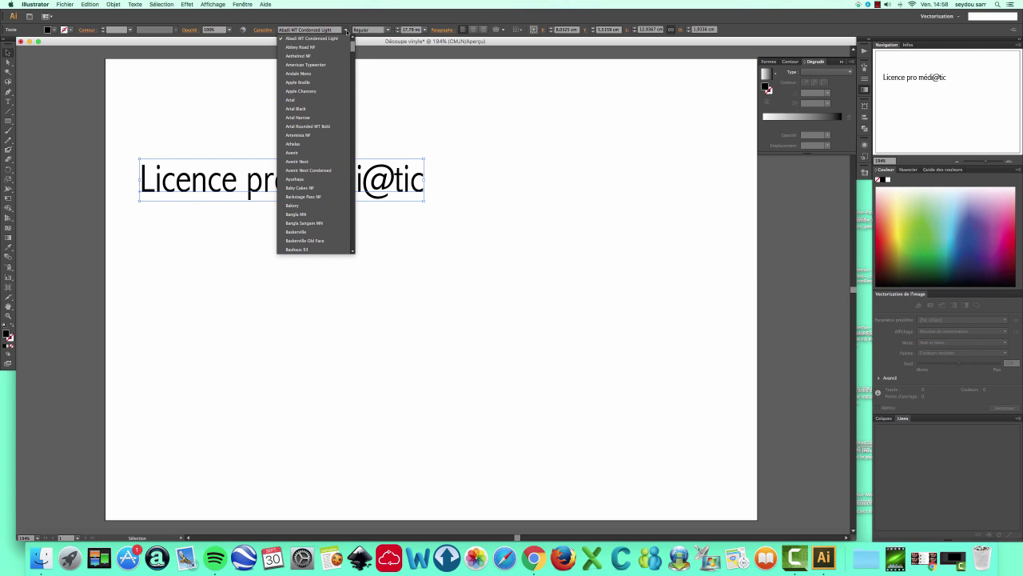
click(292, 100)
click(389, 31)
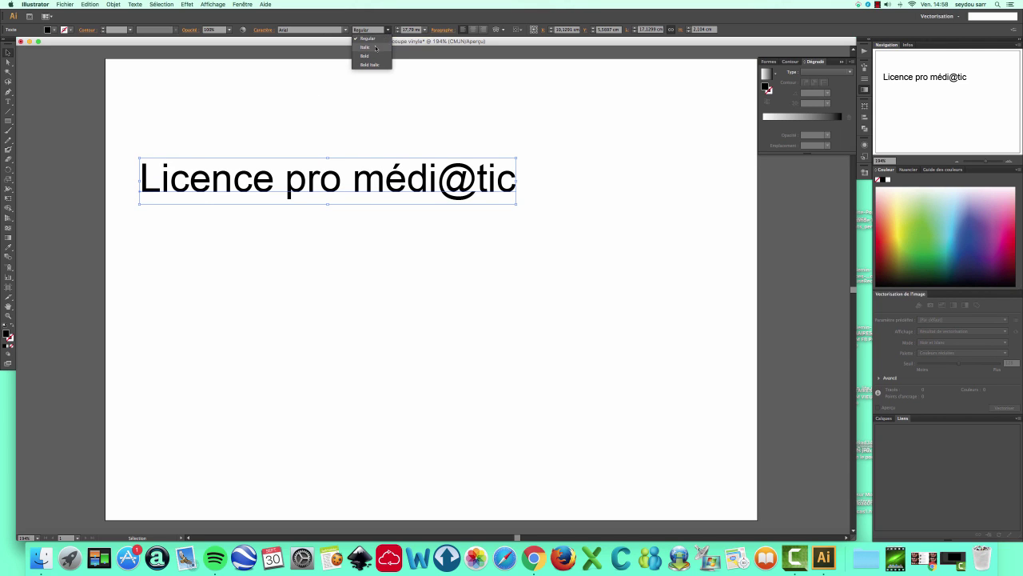
click(373, 47)
click(389, 32)
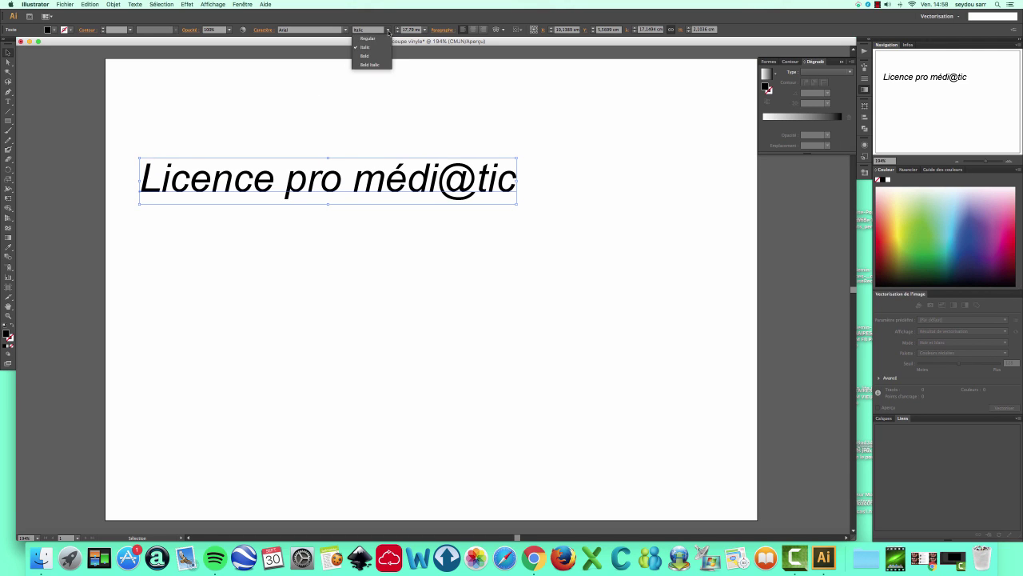
click(374, 56)
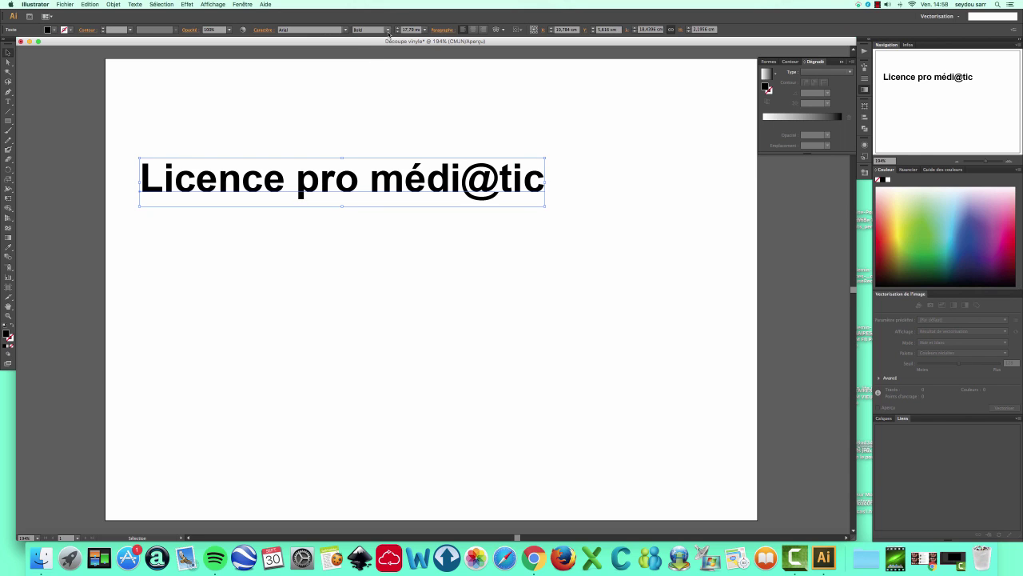
click(389, 30)
click(378, 67)
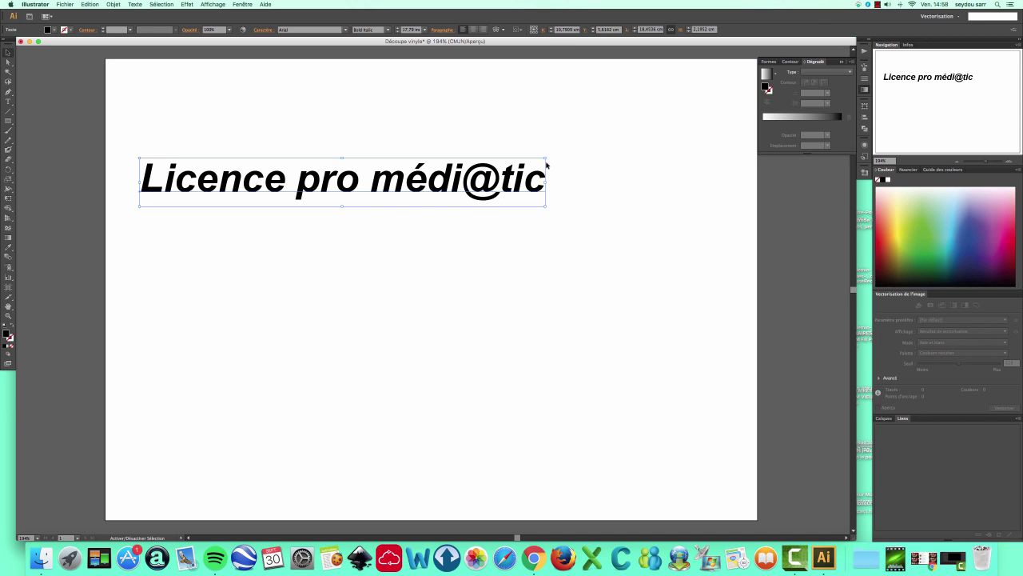
Step: Enlarge the text to about 24.5 cm wide, try several colours on it and fill it with a teal green swatch
drag(545, 158, 679, 116)
click(940, 283)
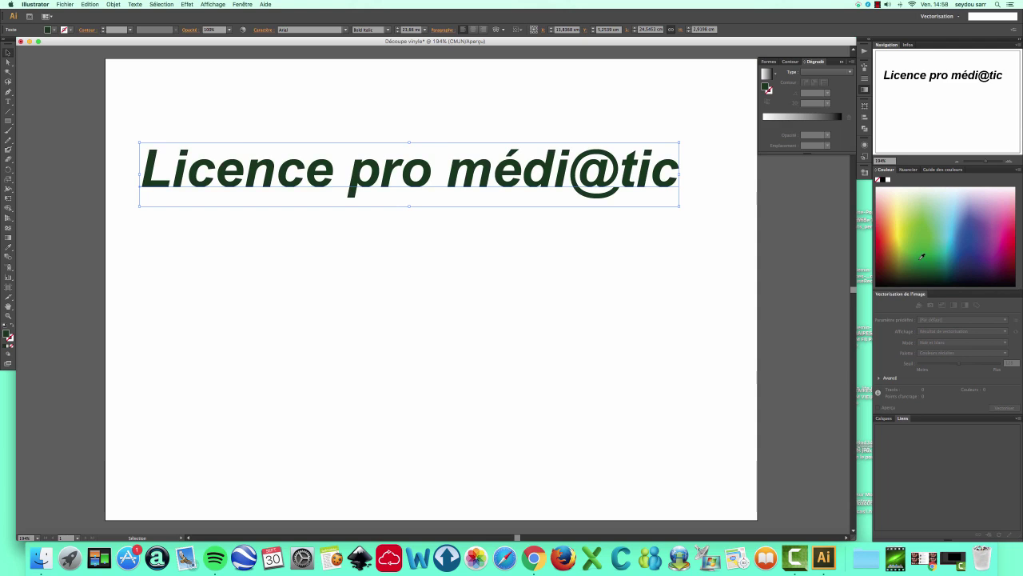
click(934, 242)
click(955, 212)
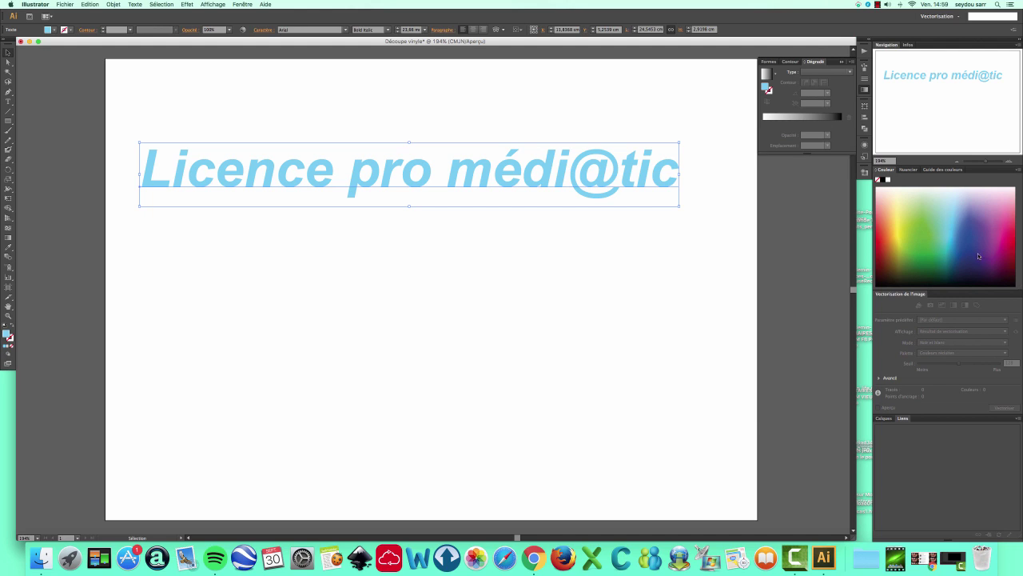
click(906, 169)
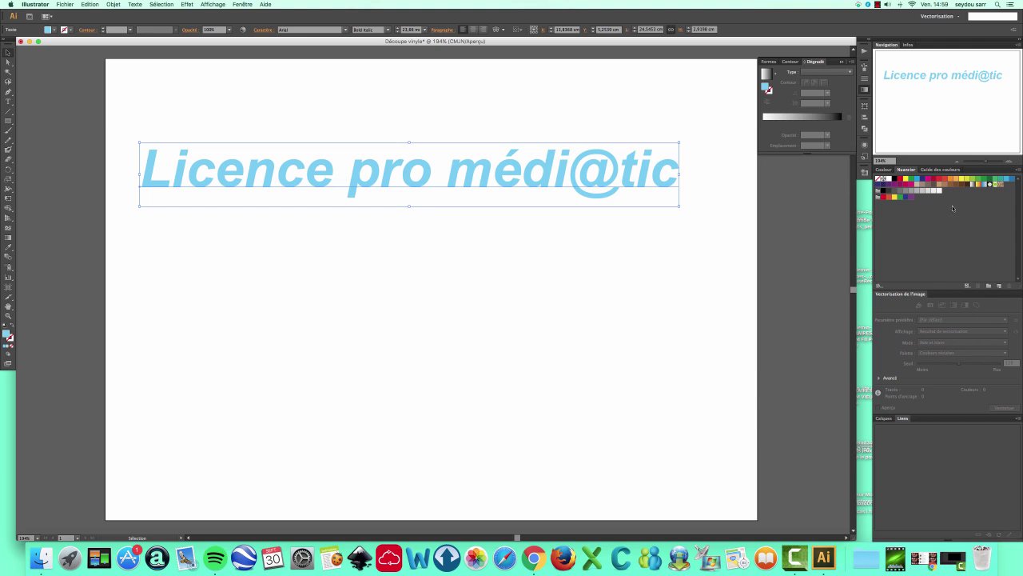
click(1000, 180)
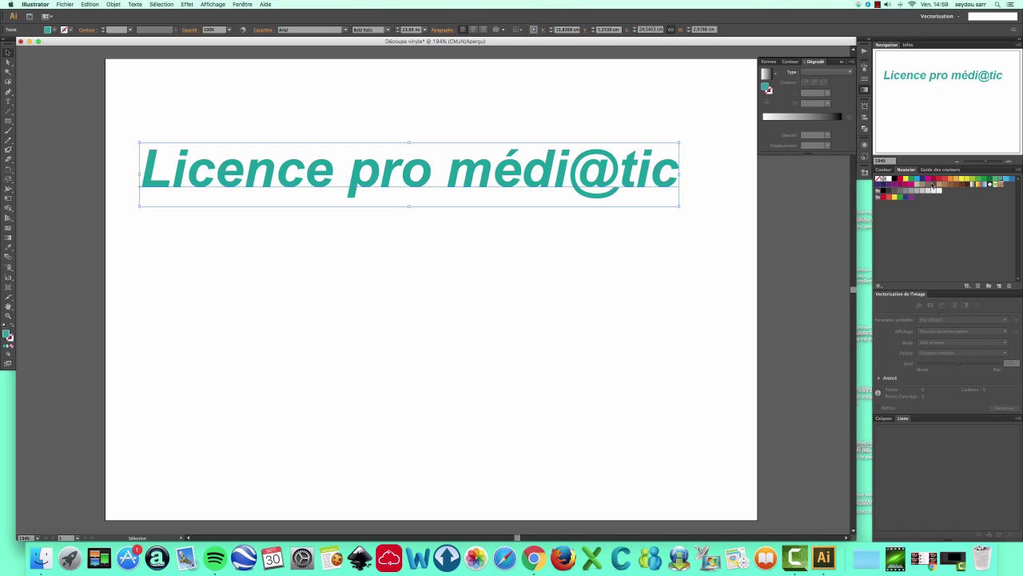
Step: Set only the initial letter L to the Arial Black font at a size of 25 mm
double_click(160, 188)
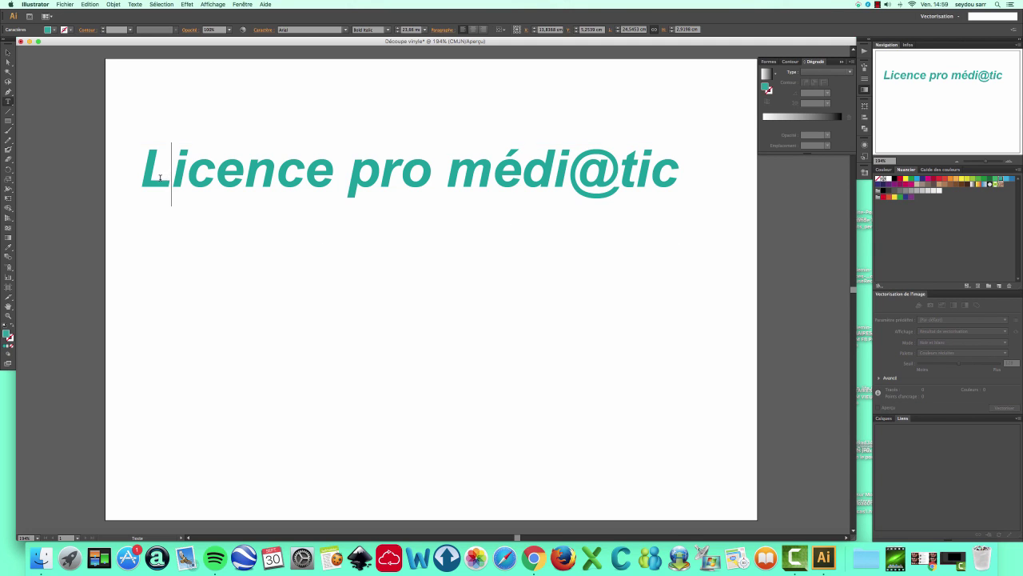
key(shift+Left)
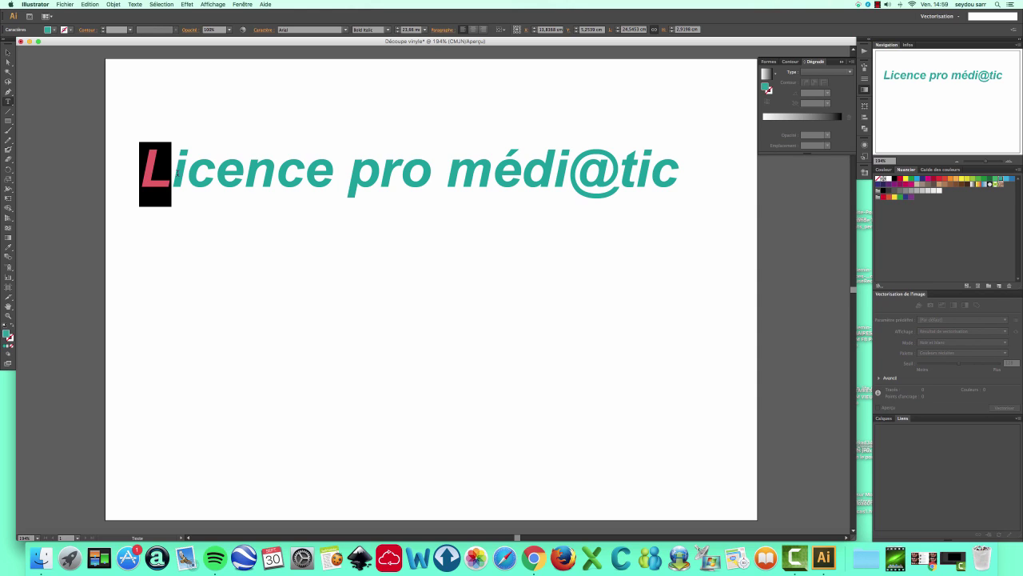
click(346, 30)
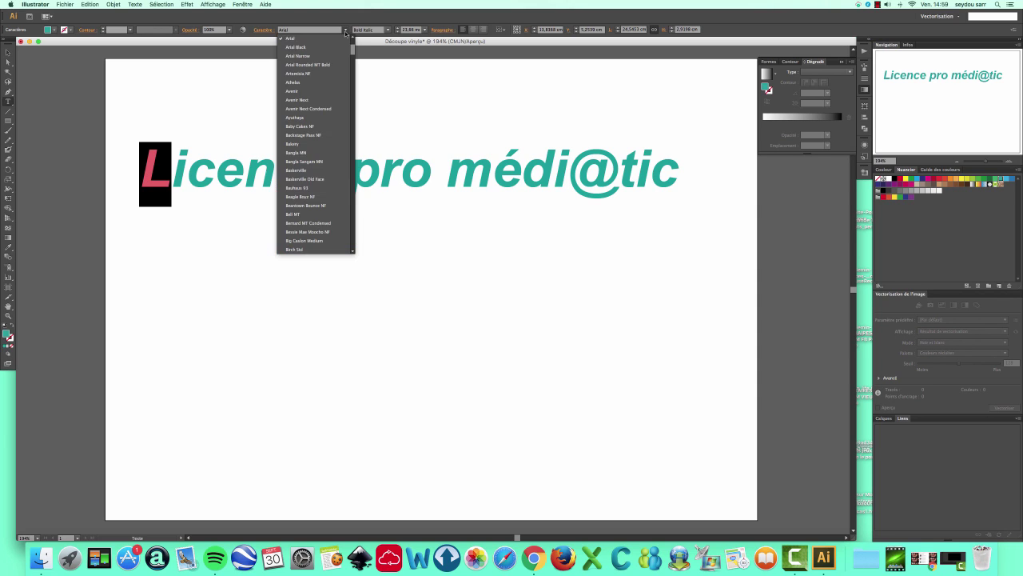
click(297, 47)
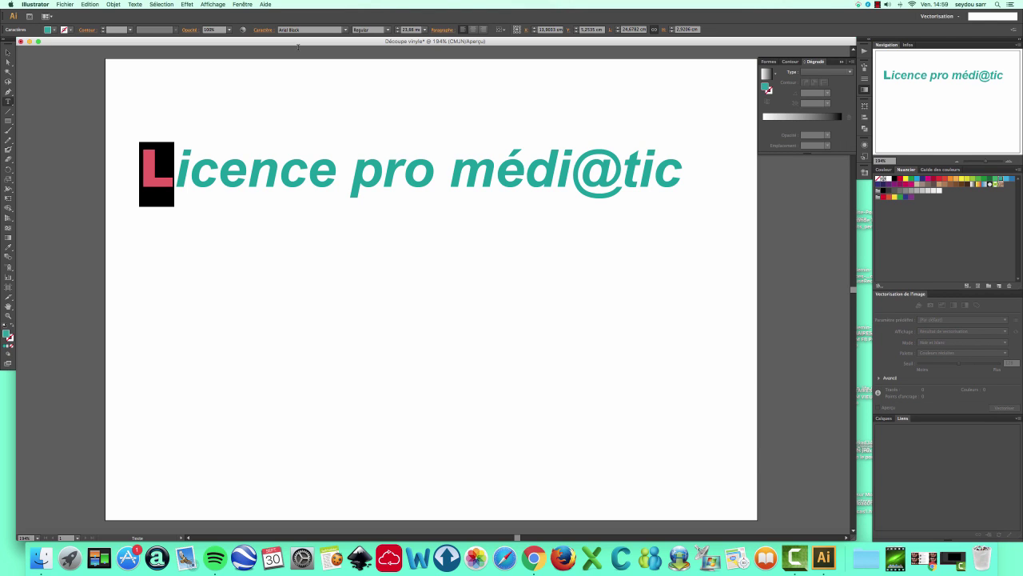
click(424, 30)
click(437, 172)
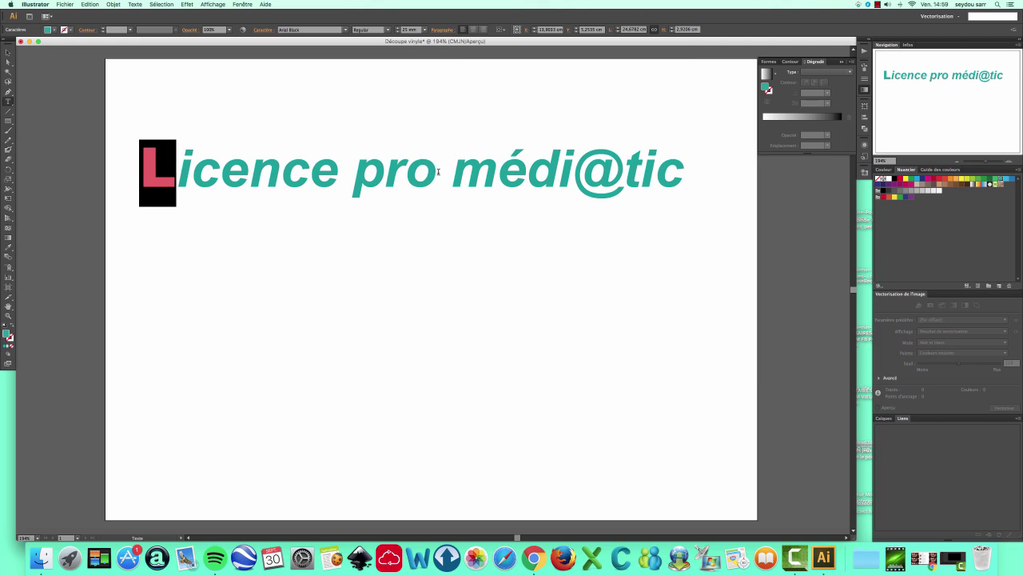
Step: Increase the font size of the initial letter L to 35 mm
click(425, 29)
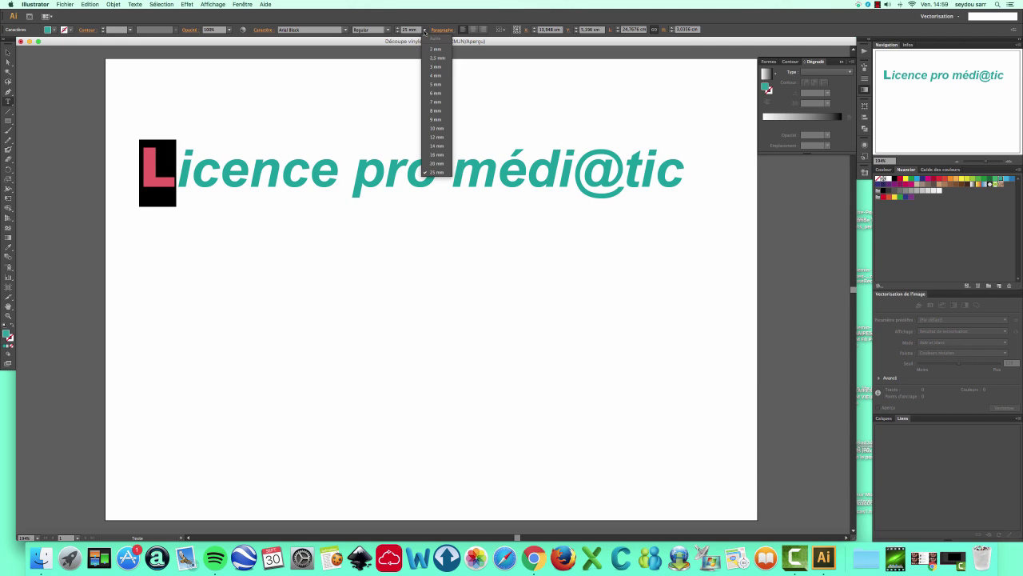
click(425, 30)
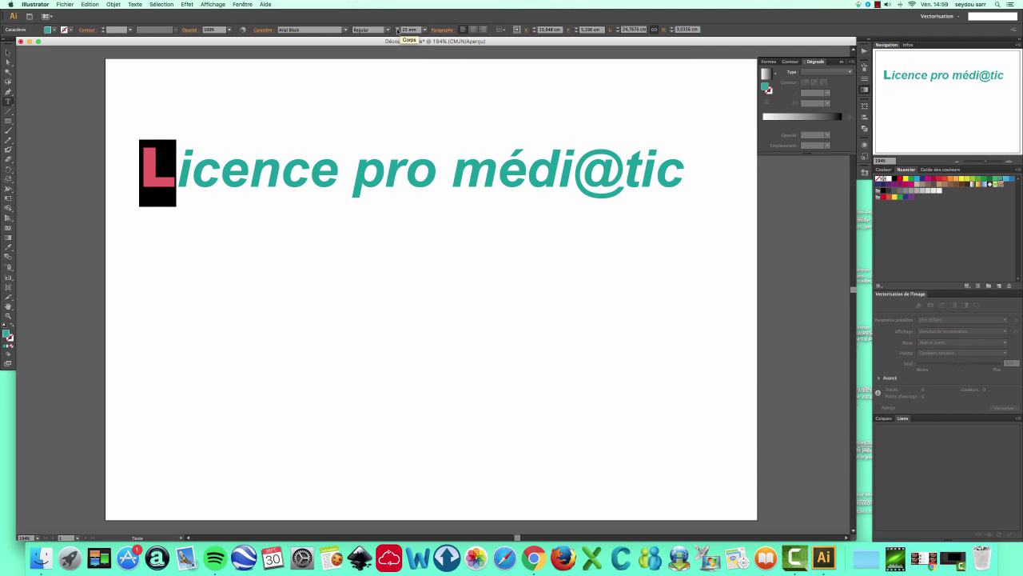
click(398, 28)
click(398, 28)
click(398, 27)
click(399, 28)
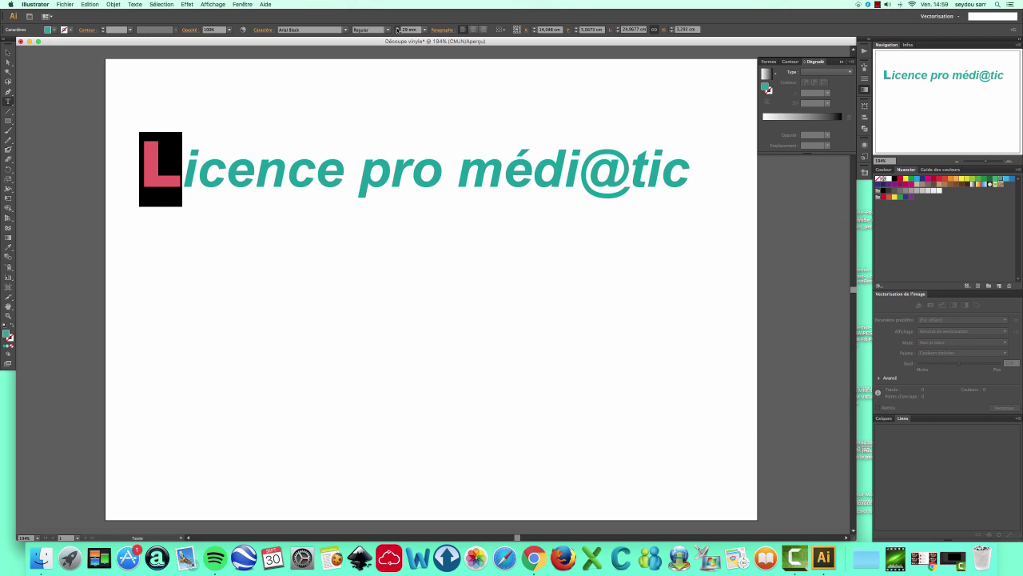
click(398, 28)
click(398, 28)
click(398, 28)
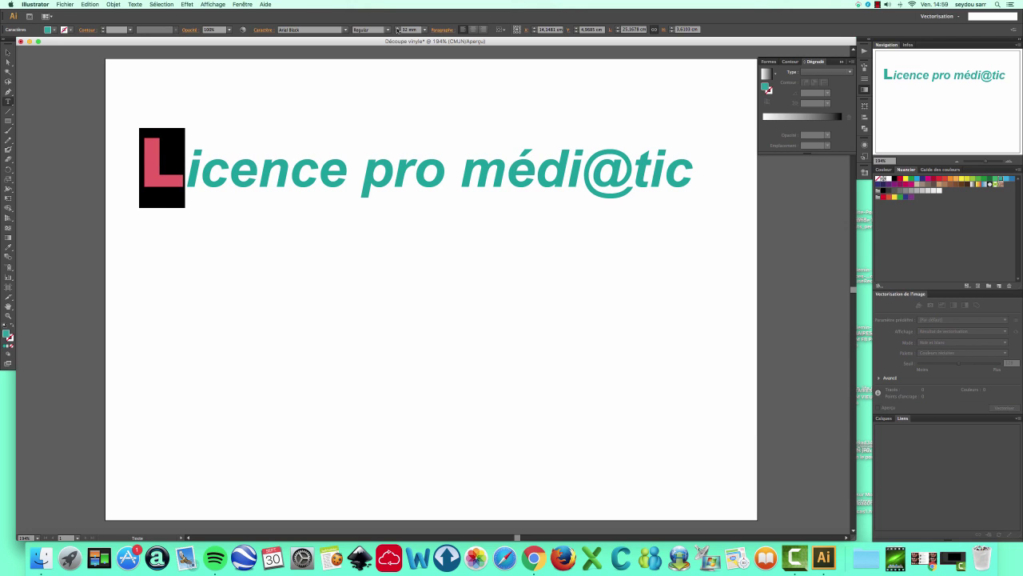
click(398, 28)
click(398, 28)
click(398, 28)
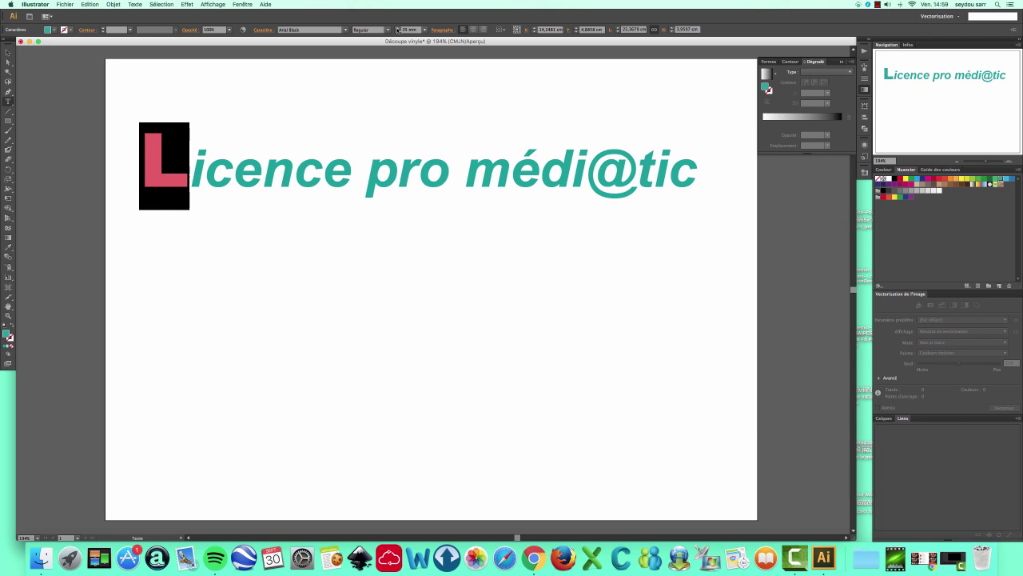
Step: Fill the initial letter L with the dark red swatch and deselect the text
click(933, 179)
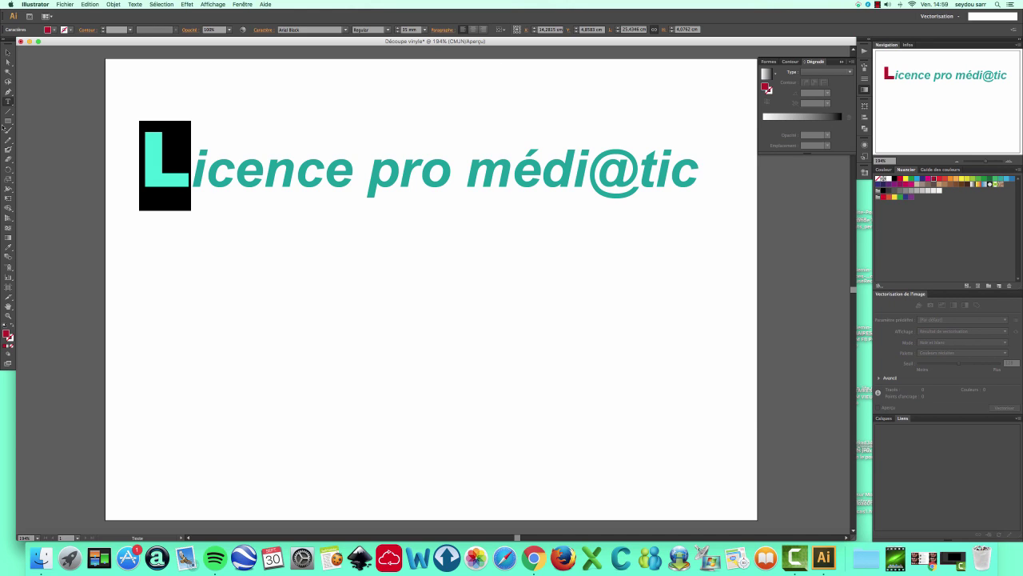
click(9, 52)
click(199, 107)
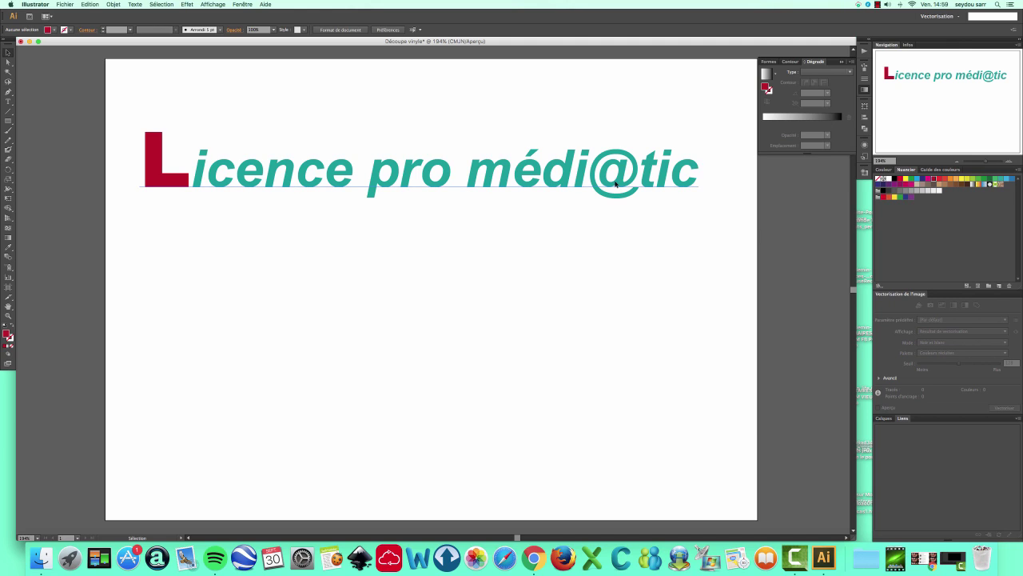
Step: Fill only the @ character with the orange swatch and deselect the text
double_click(637, 172)
drag(637, 172, 598, 175)
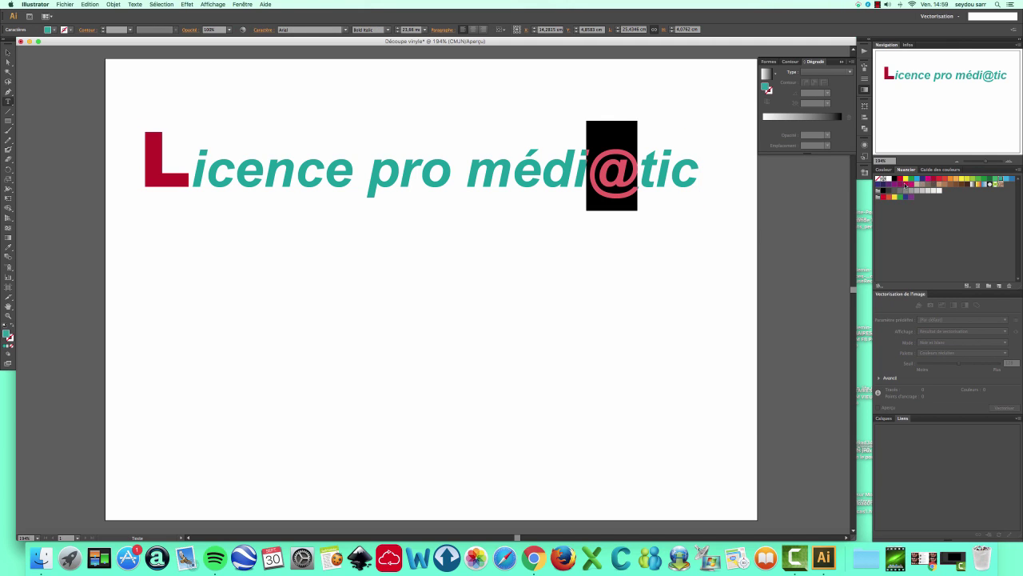
click(890, 198)
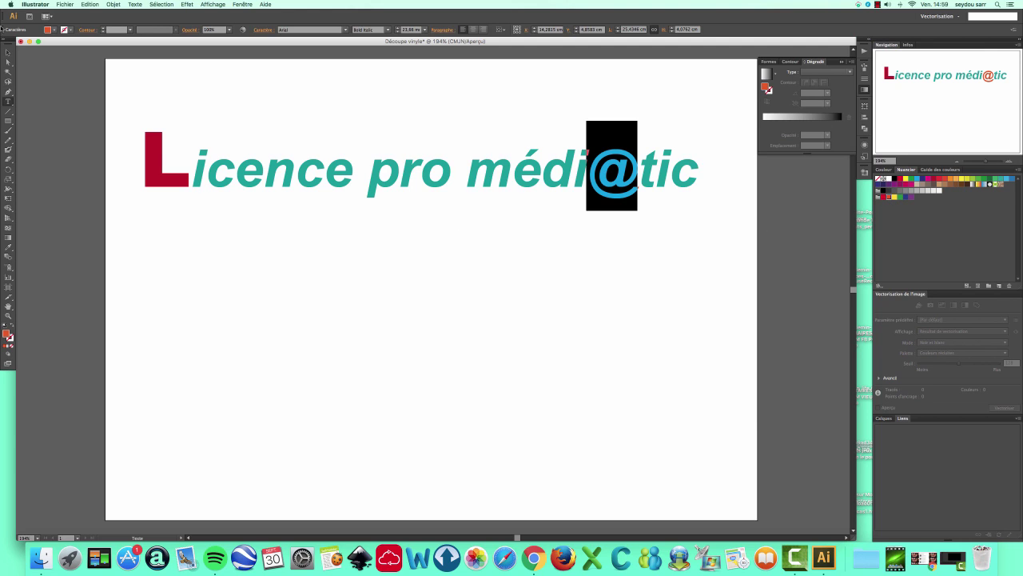
click(8, 52)
click(302, 285)
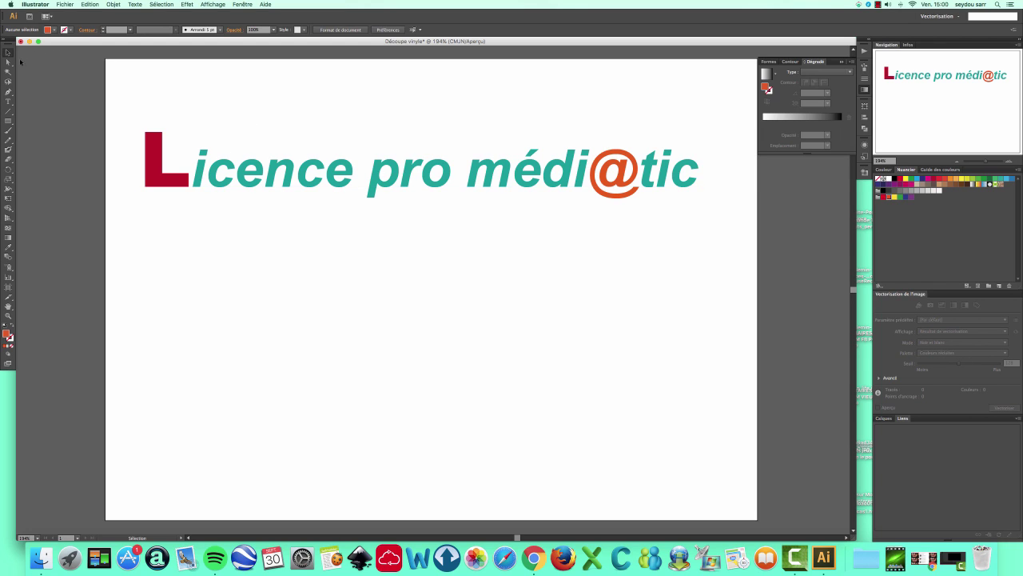
double_click(206, 168)
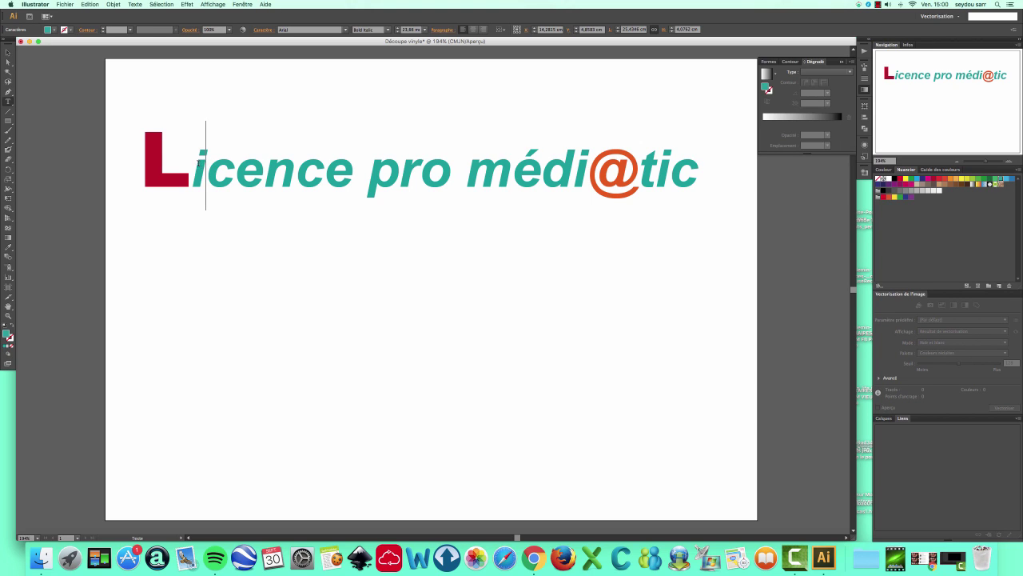
key(shift+Left)
scroll(86, 114, up, 1)
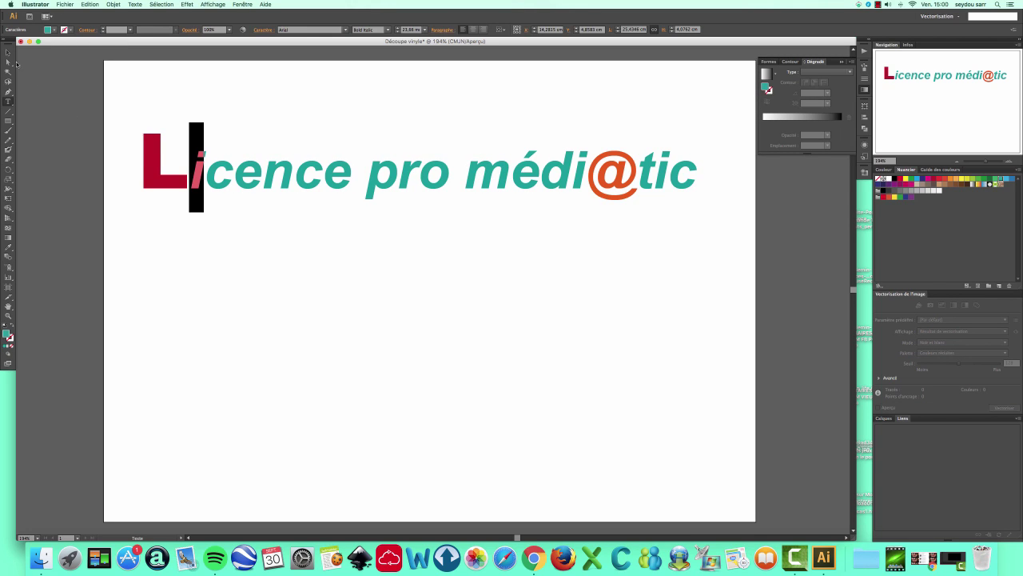
click(8, 62)
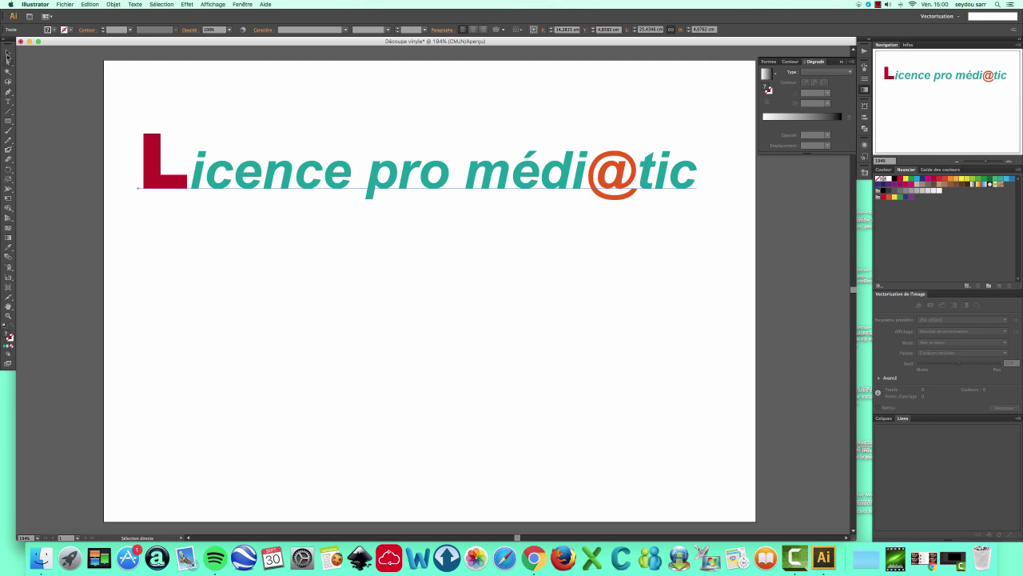
click(8, 53)
double_click(202, 168)
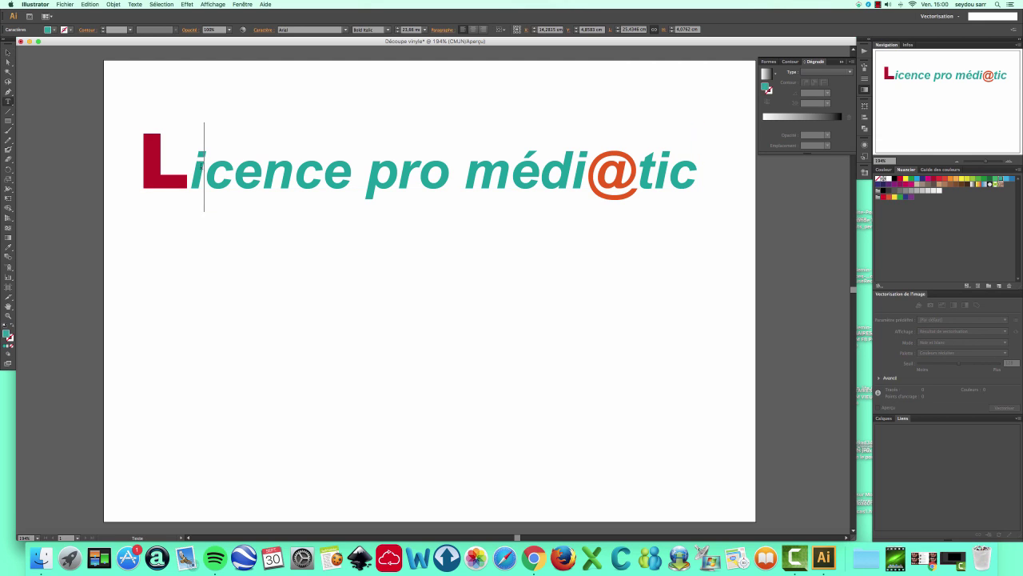
drag(205, 169, 184, 164)
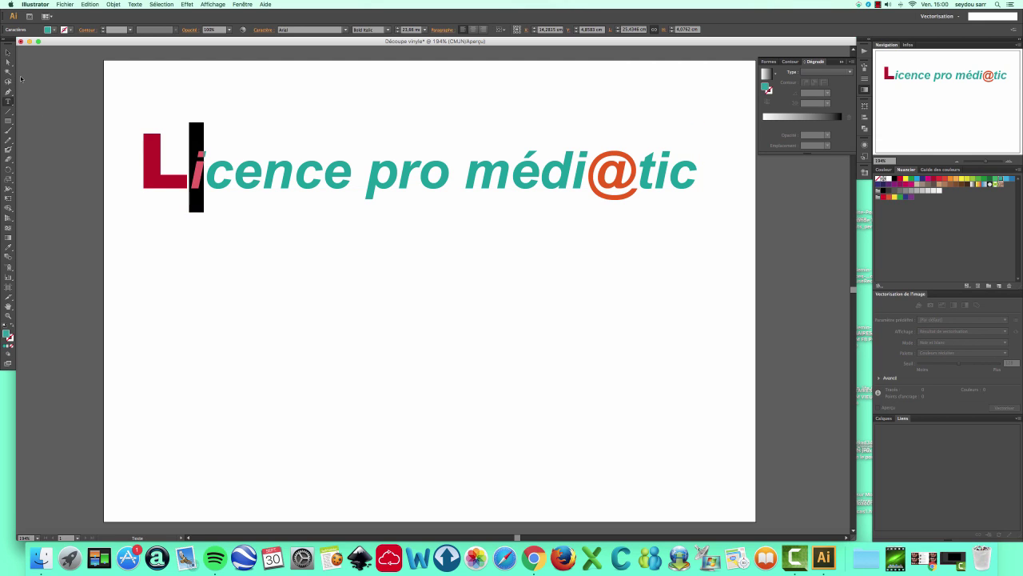
Step: Convert the whole "Licence pro médi@tic" text object to vector outlines
click(8, 52)
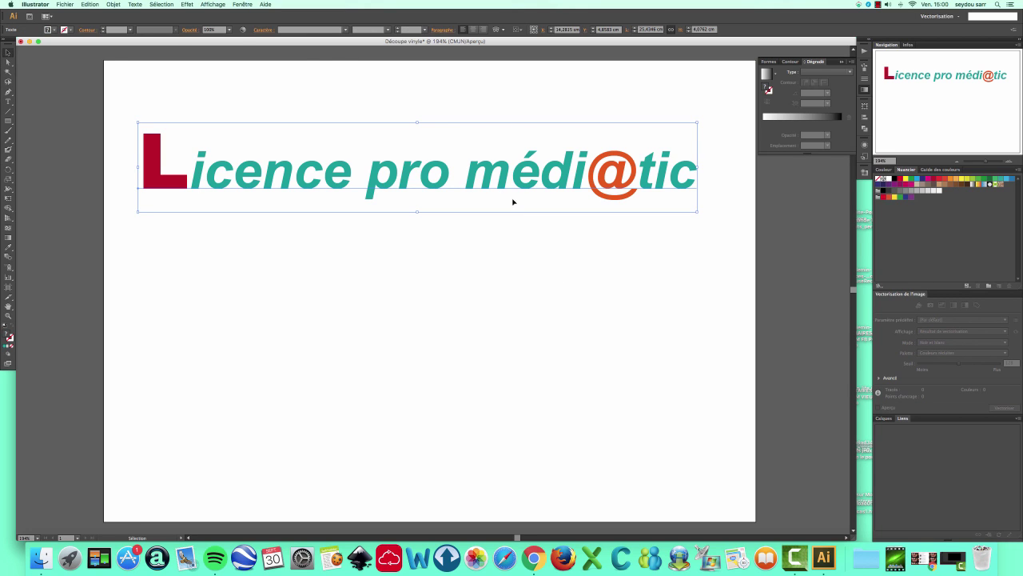
click(136, 5)
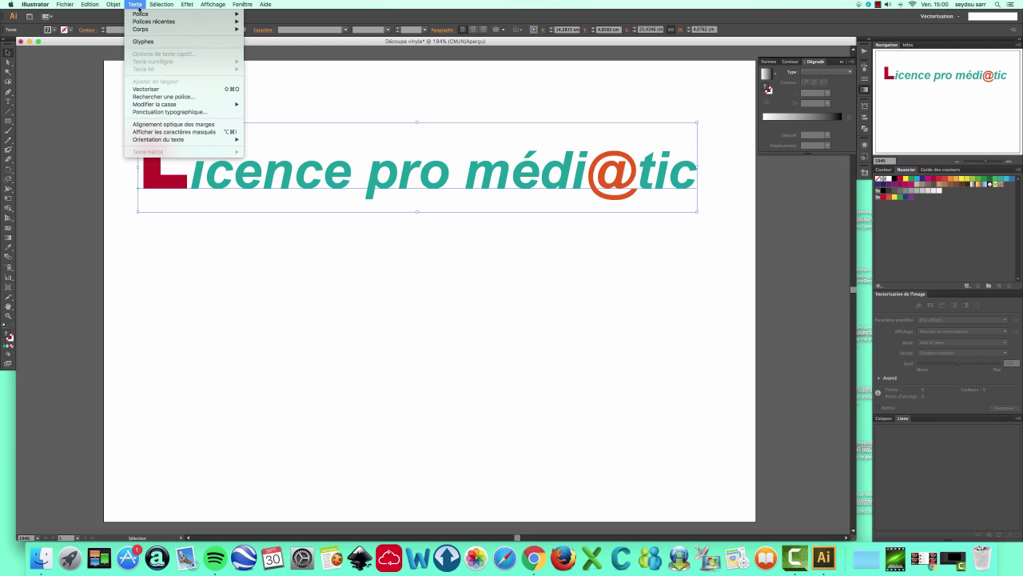
click(149, 89)
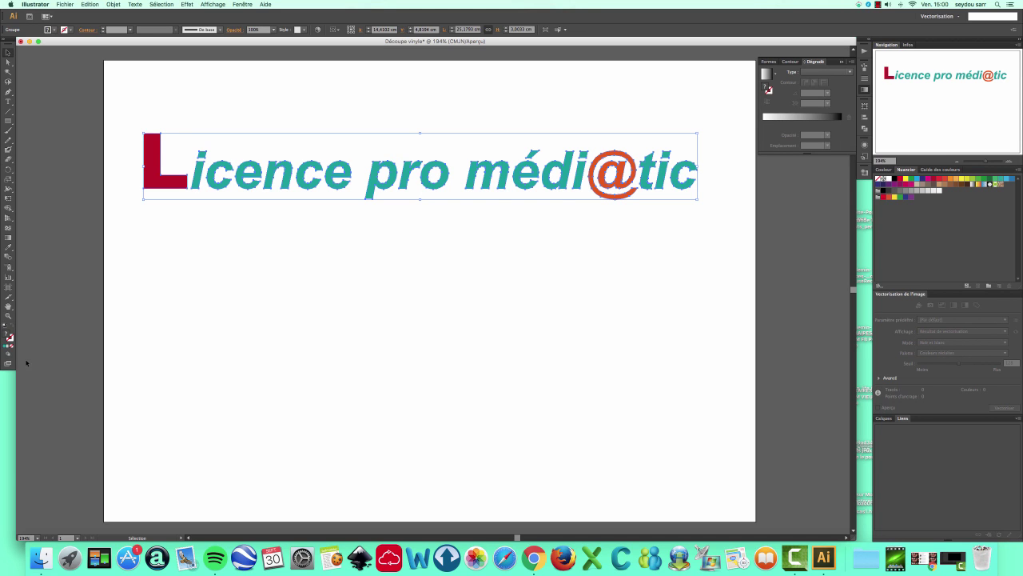
Step: Zoom in to 400% on the outlined lettering to examine its anchor points and contours
click(9, 316)
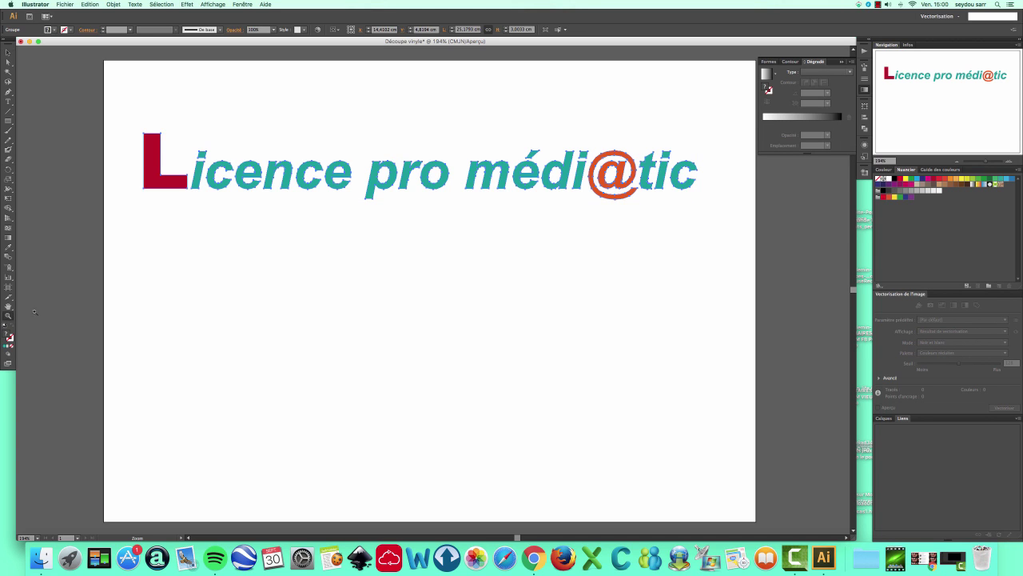
click(350, 181)
click(394, 294)
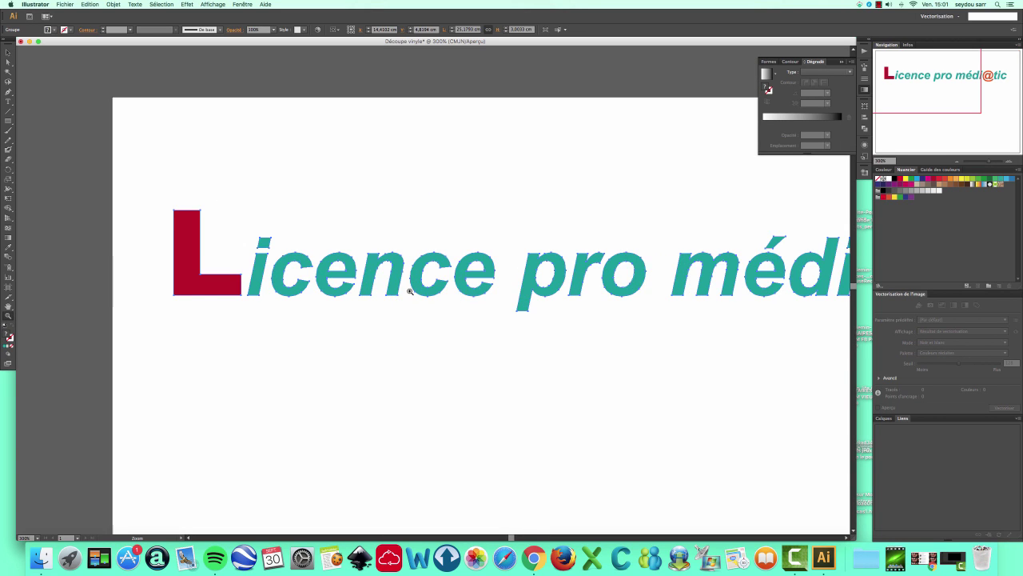
click(408, 291)
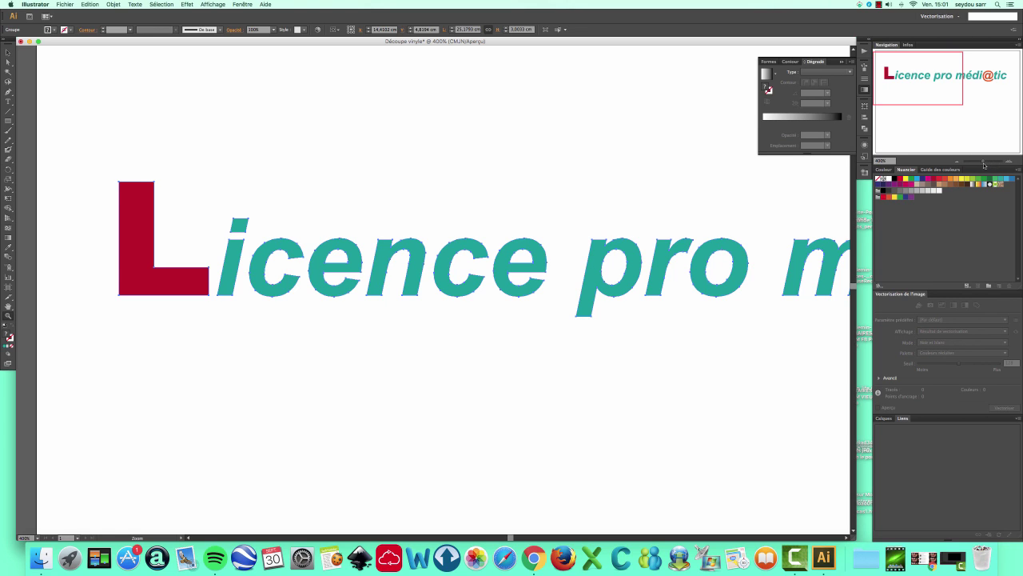
Step: Ungroup the outlined "Licence pro médi@tic" lettering into separate letters and deselect it
drag(983, 163, 993, 163)
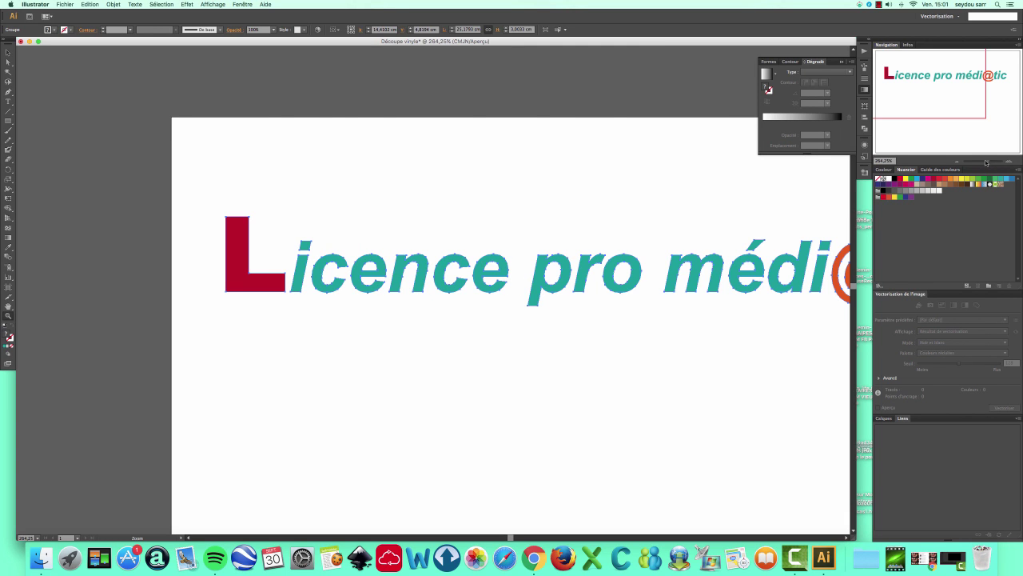
drag(946, 108, 882, 91)
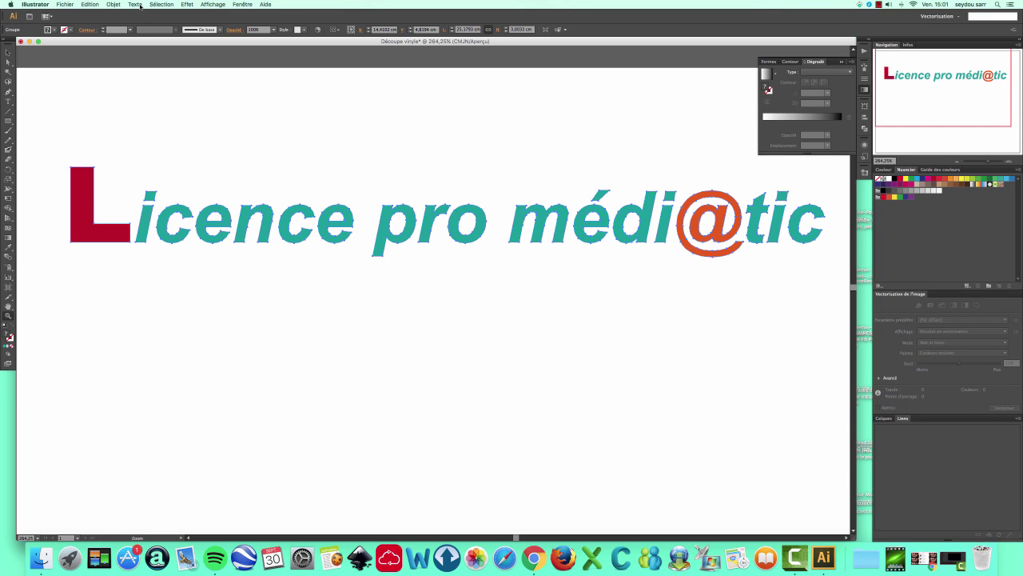
click(112, 4)
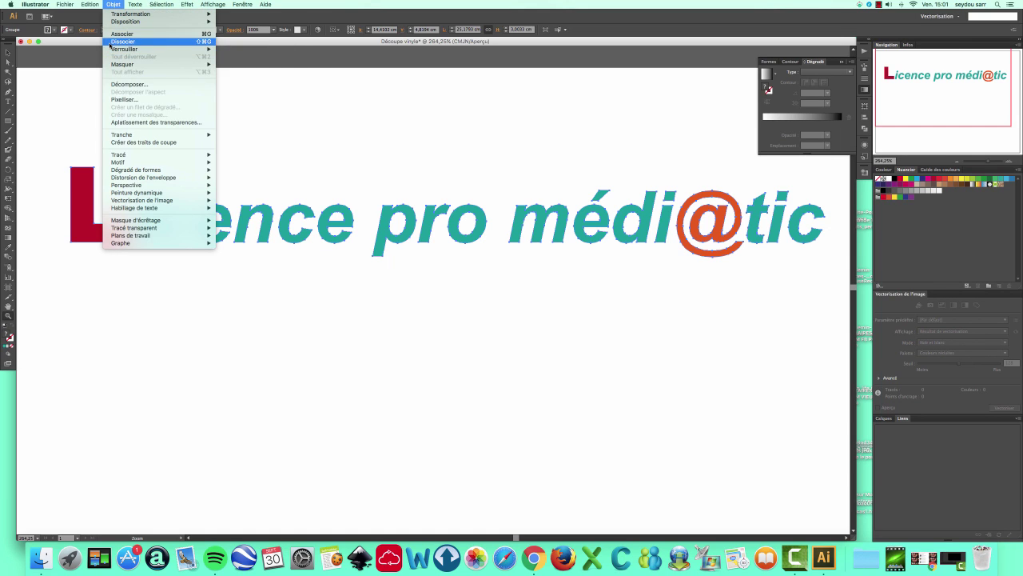
click(111, 43)
click(8, 54)
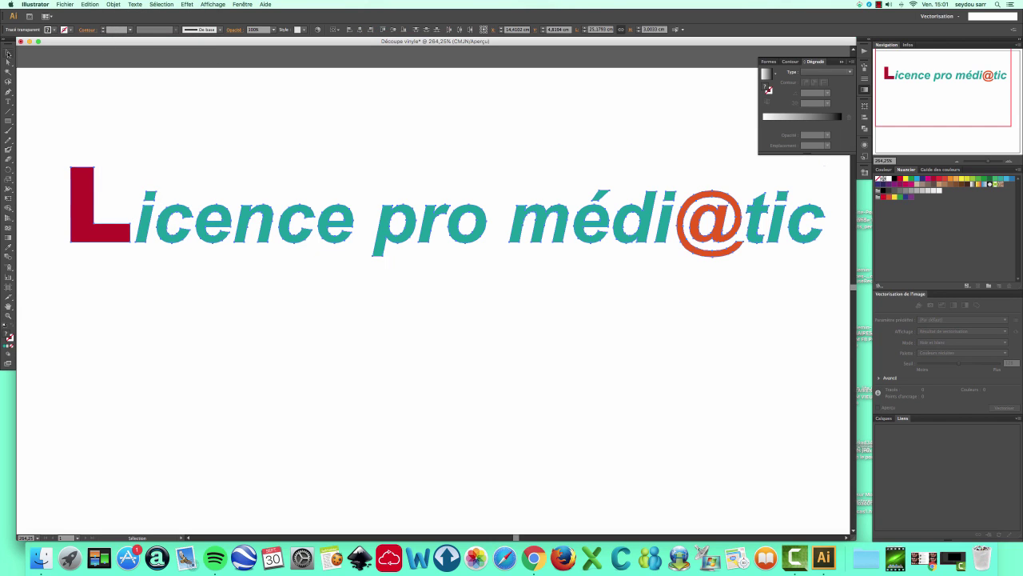
click(151, 121)
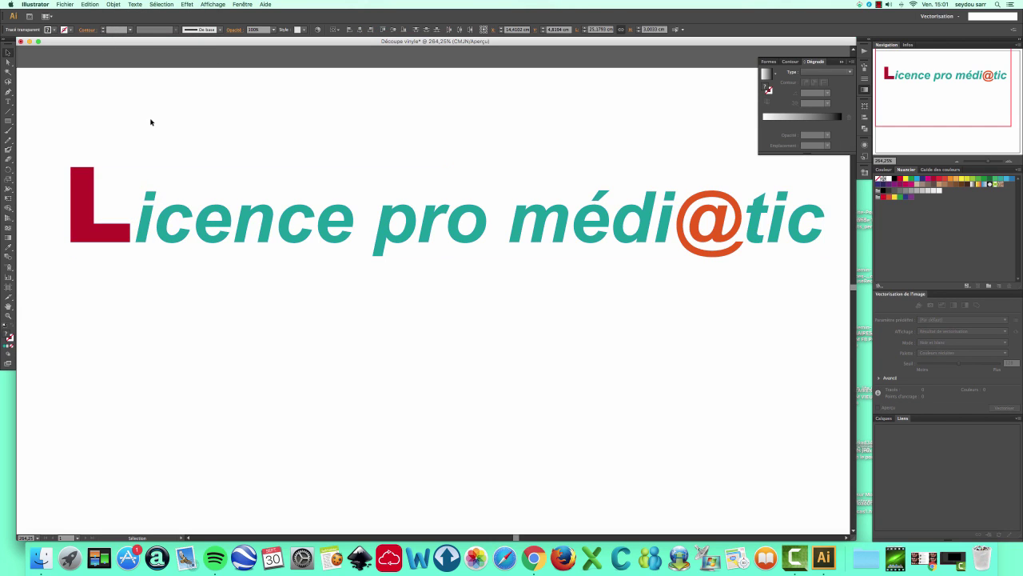
Step: Shift the L outward and offset individual letters of "icence" and "pro" up or down for a staggered baseline
click(101, 239)
drag(100, 240, 88, 242)
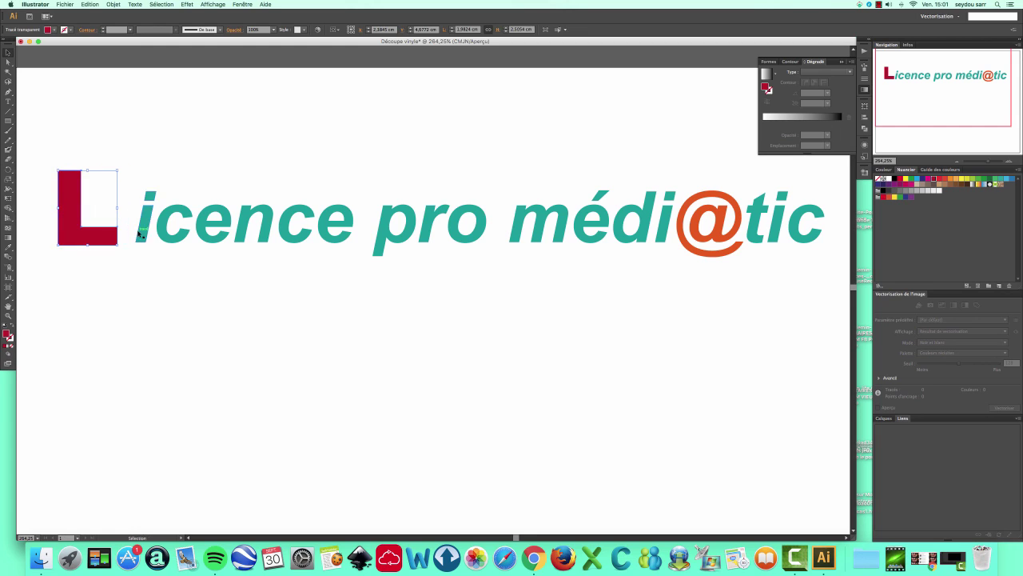
drag(151, 229, 380, 257)
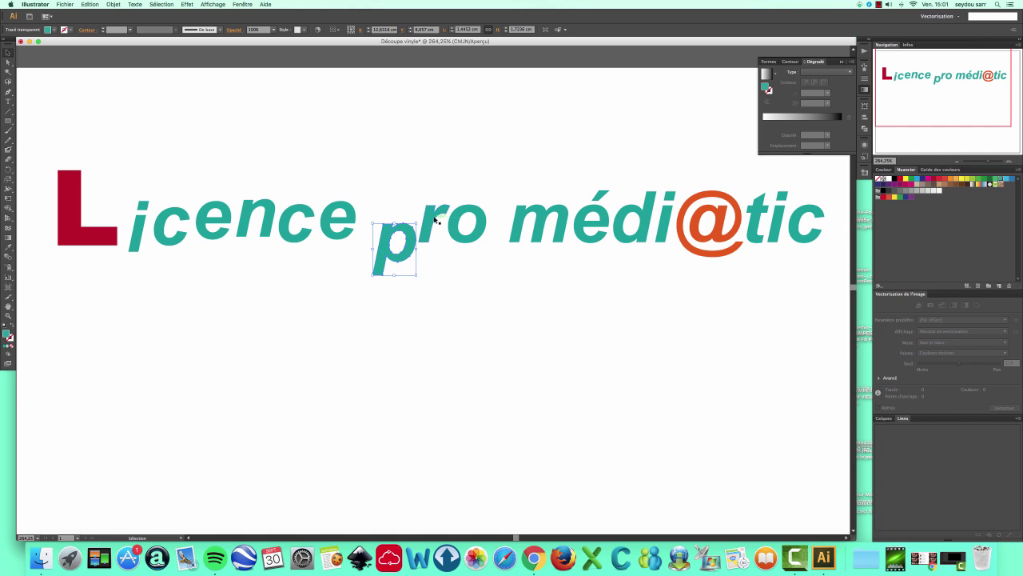
drag(431, 211, 428, 204)
drag(472, 240, 474, 250)
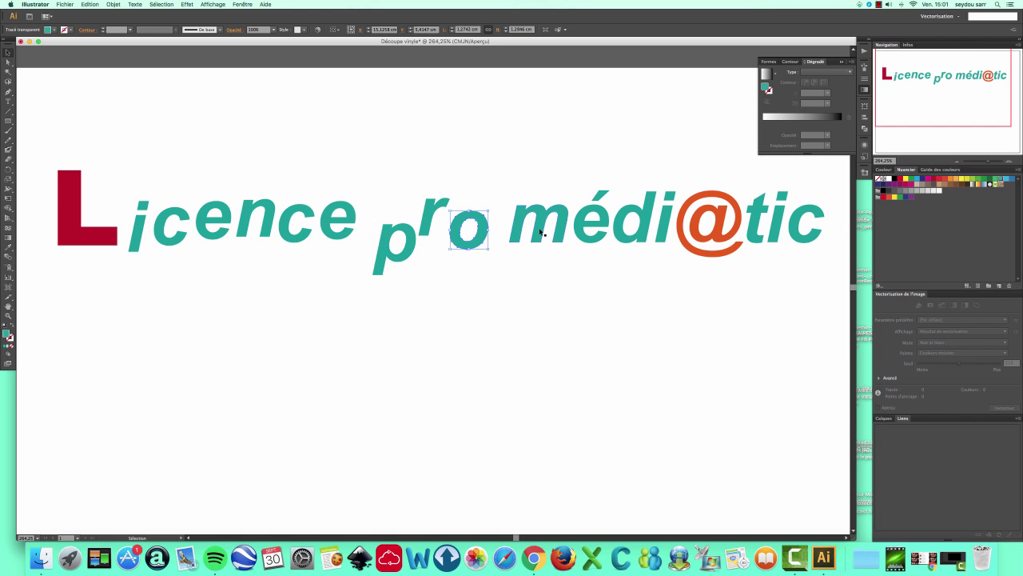
Step: Draw a teal rectangle about 6.84 × 1.98 cm above "icence" and a yellow-green five-pointed star about 3.2 cm wide above "pro"
click(9, 122)
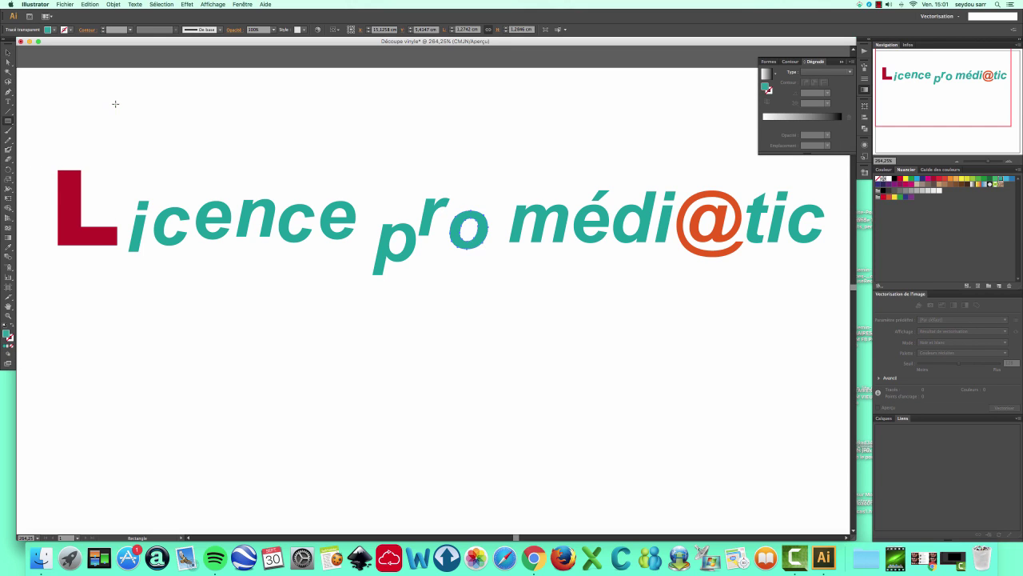
drag(116, 103, 319, 162)
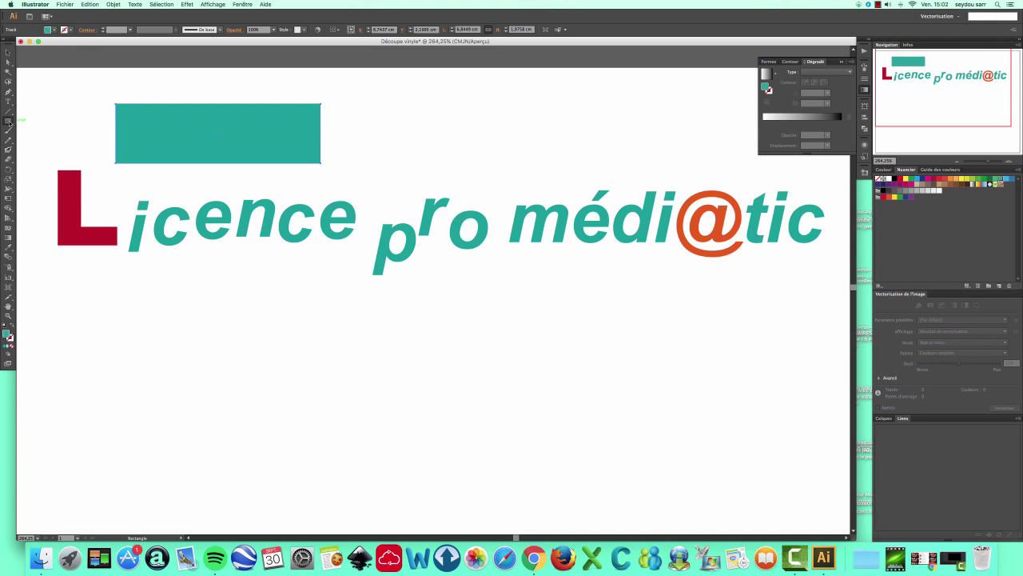
drag(9, 121, 45, 159)
drag(403, 150, 444, 182)
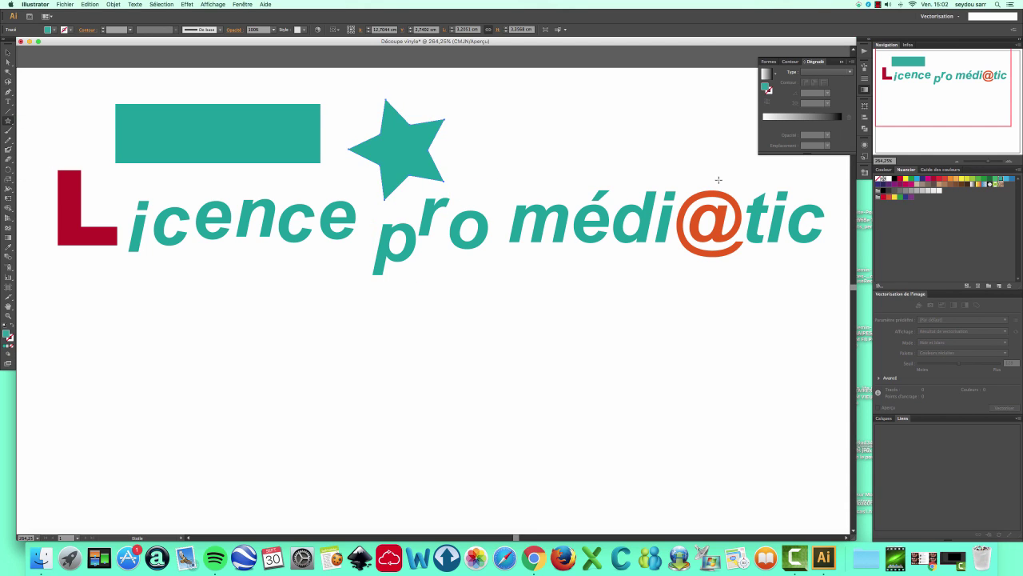
click(967, 183)
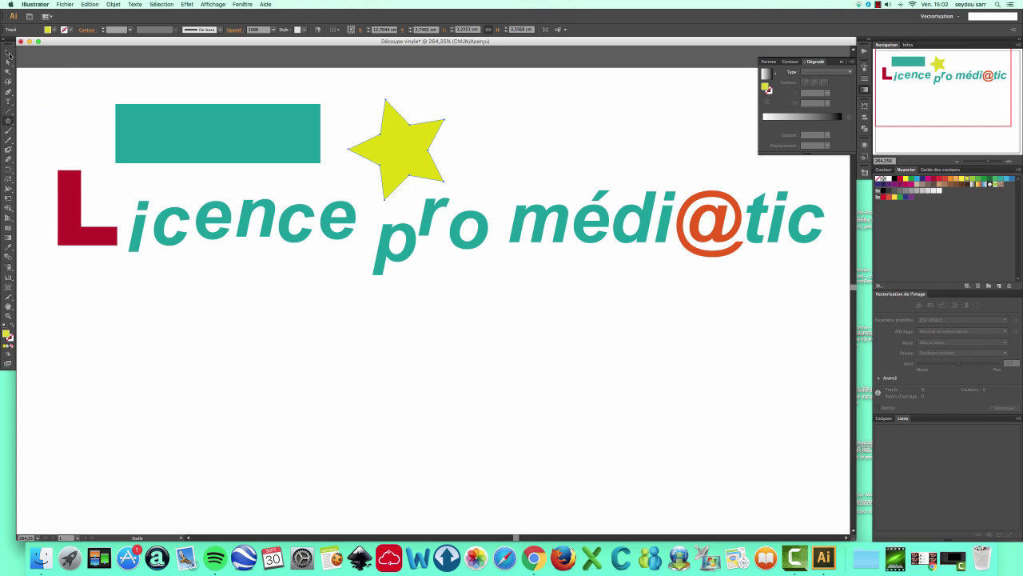
Step: Move the yellow-green star onto the word "pro" and send it to the back, behind the letters
click(8, 54)
drag(408, 140, 440, 207)
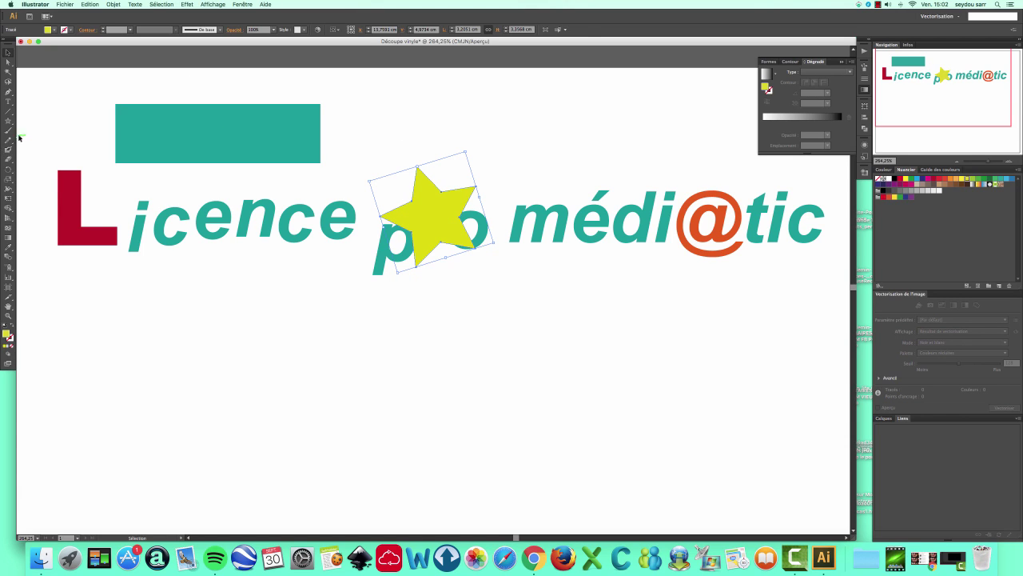
scroll(423, 160, down, 1)
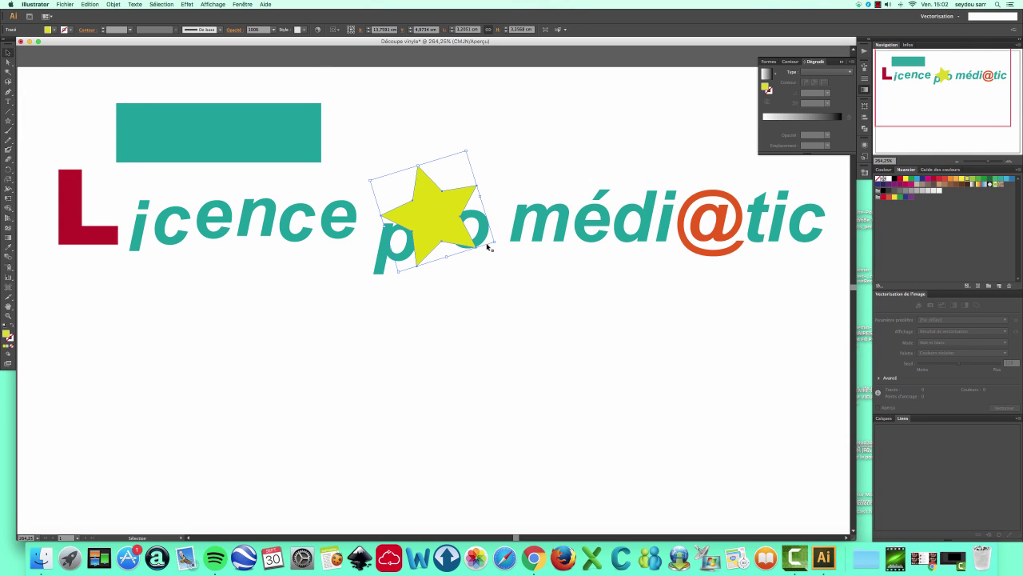
click(117, 6)
mouse_move(127, 21)
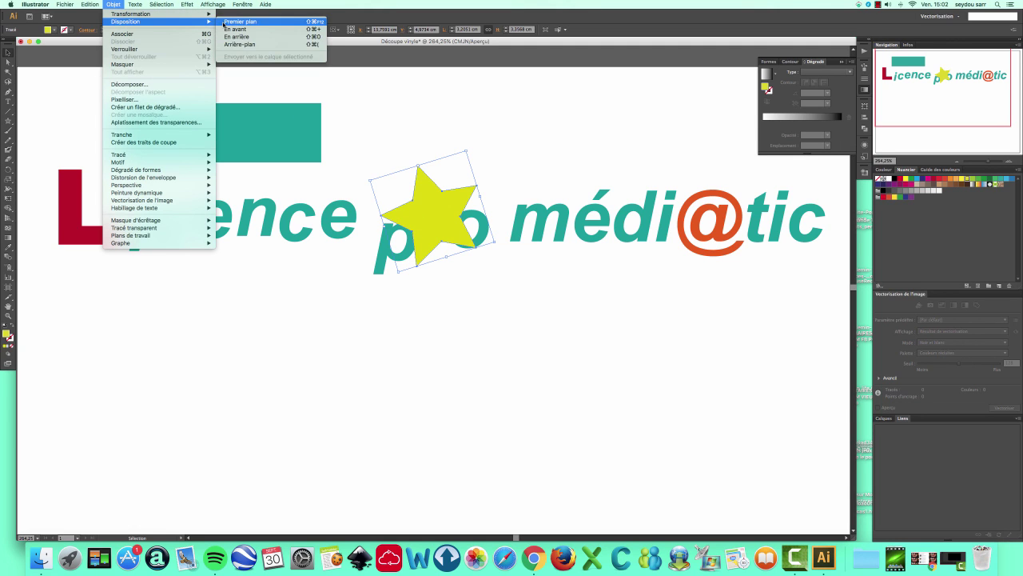
click(232, 45)
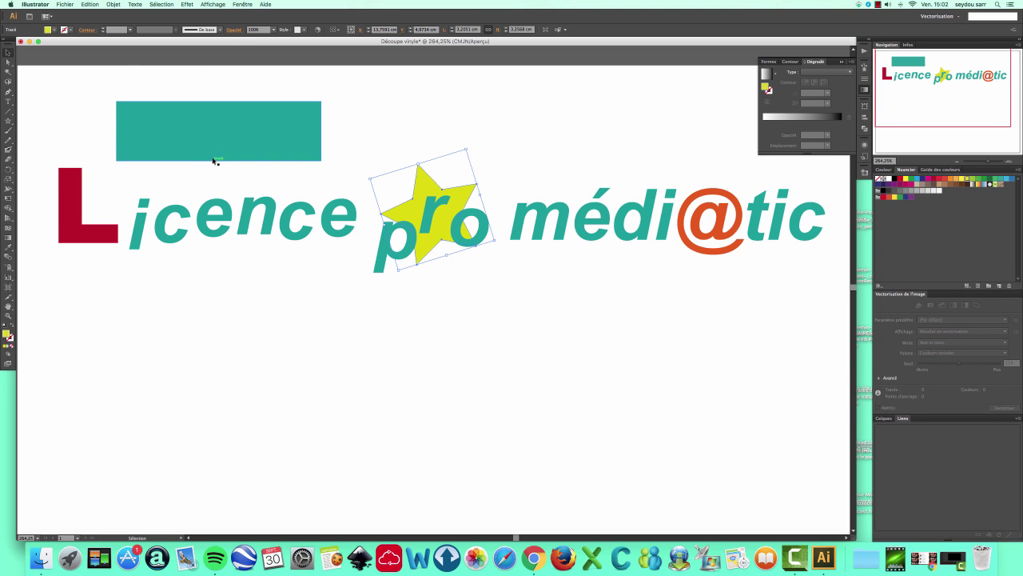
Step: Move the teal rectangle over the "édi@ti" letters and send it to the back
drag(211, 157, 685, 231)
click(114, 4)
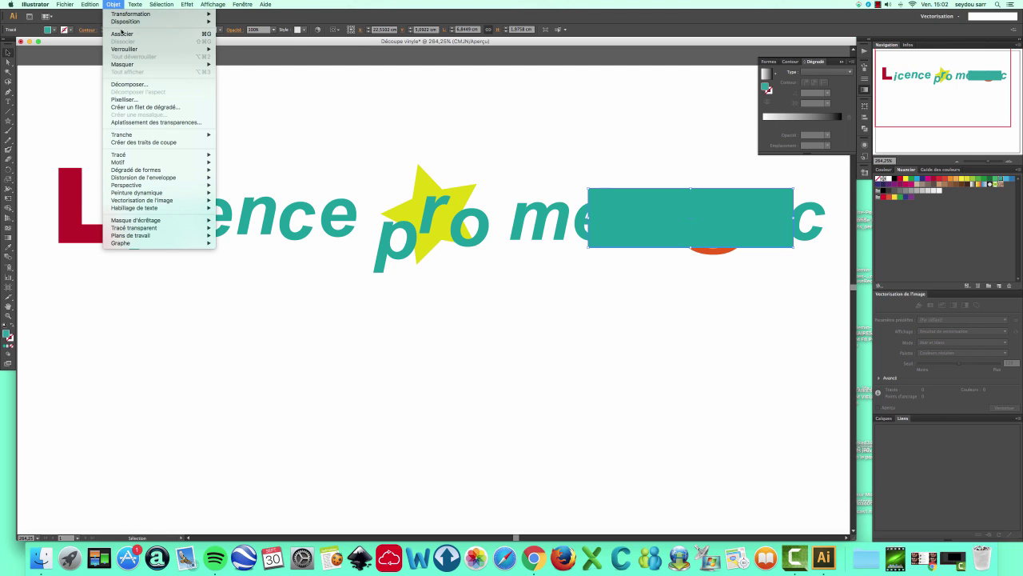
mouse_move(184, 21)
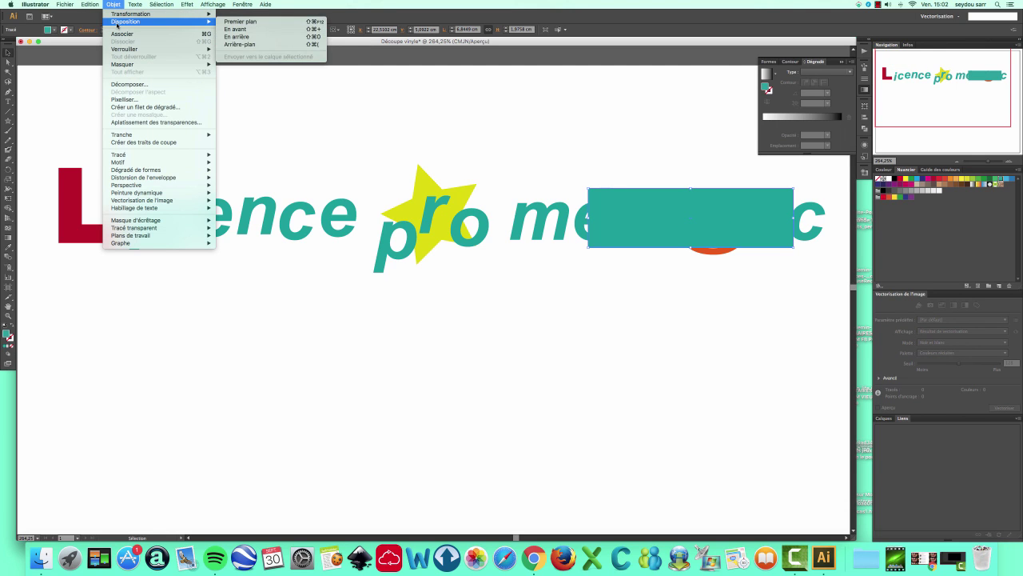
click(272, 46)
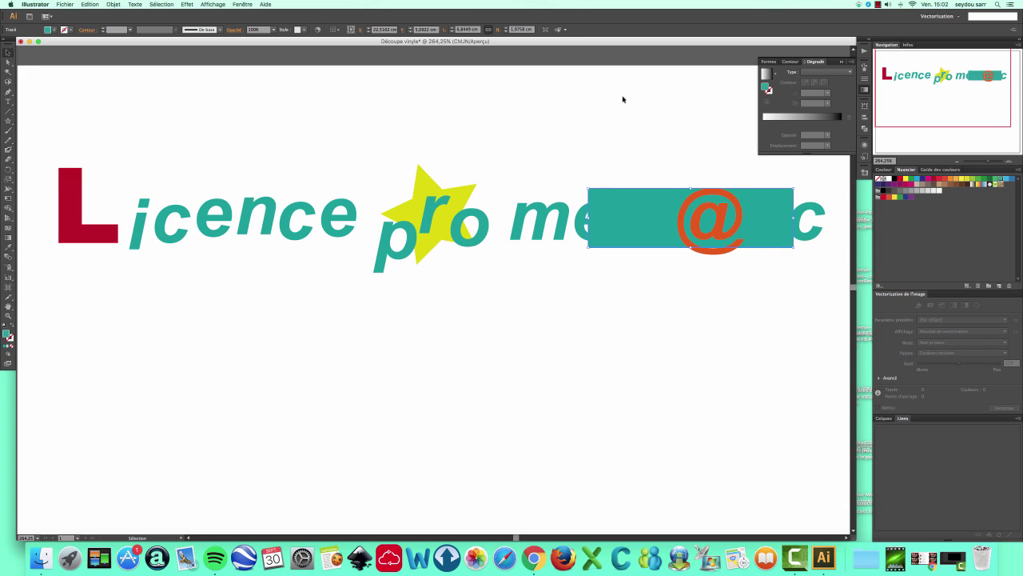
Step: Fill the rectangle with the yellow-orange-red linear gradient swatch and stretch its height to about 2.22 cm
click(944, 179)
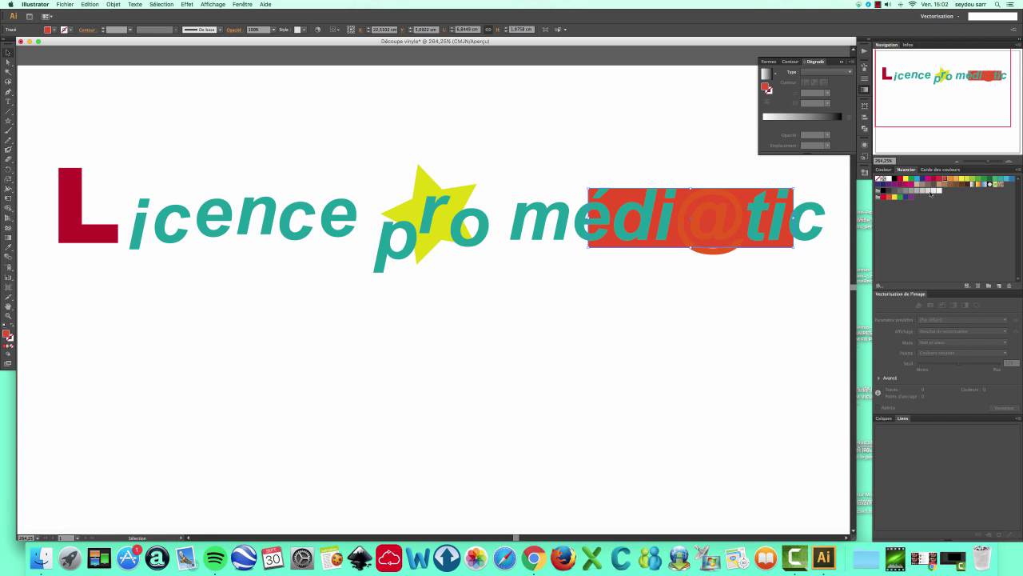
click(978, 185)
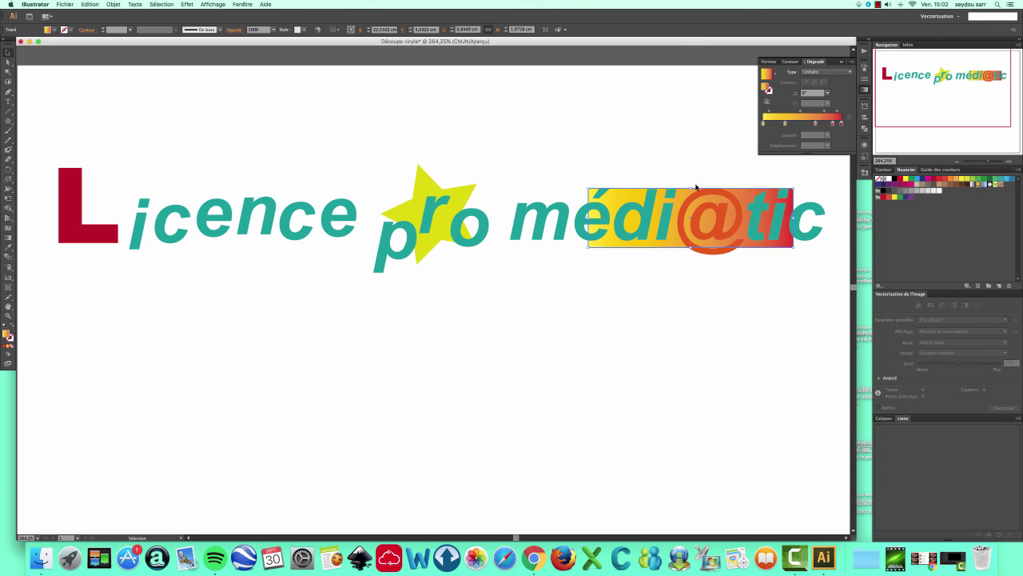
drag(690, 189, 690, 182)
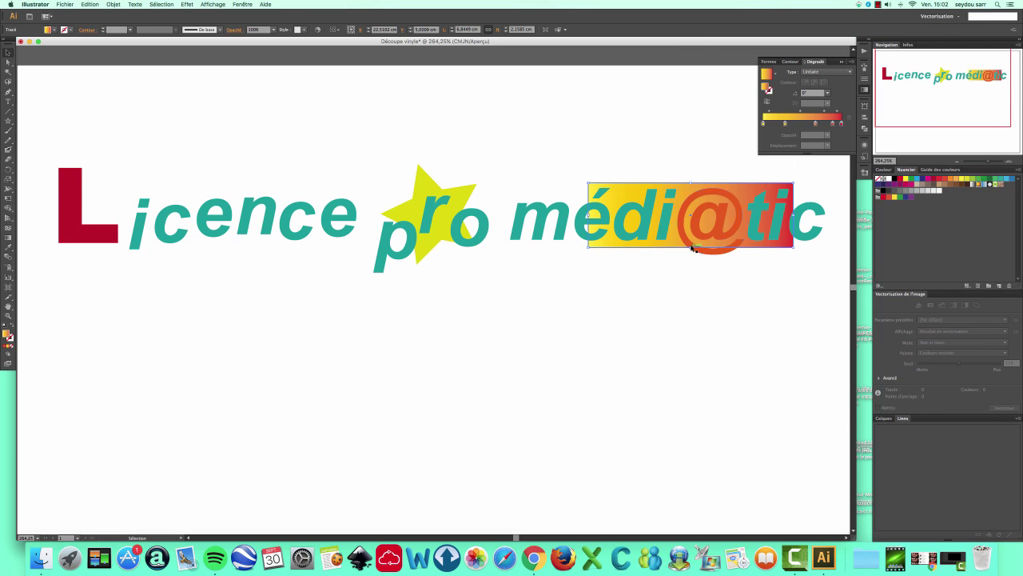
drag(691, 247, 690, 249)
Step: Recolour the rectangle's gradient with magenta at the stop near 65% and black at the first stop
mouse_move(815, 123)
mouse_down()
mouse_move(805, 126)
mouse_move(815, 126)
mouse_up()
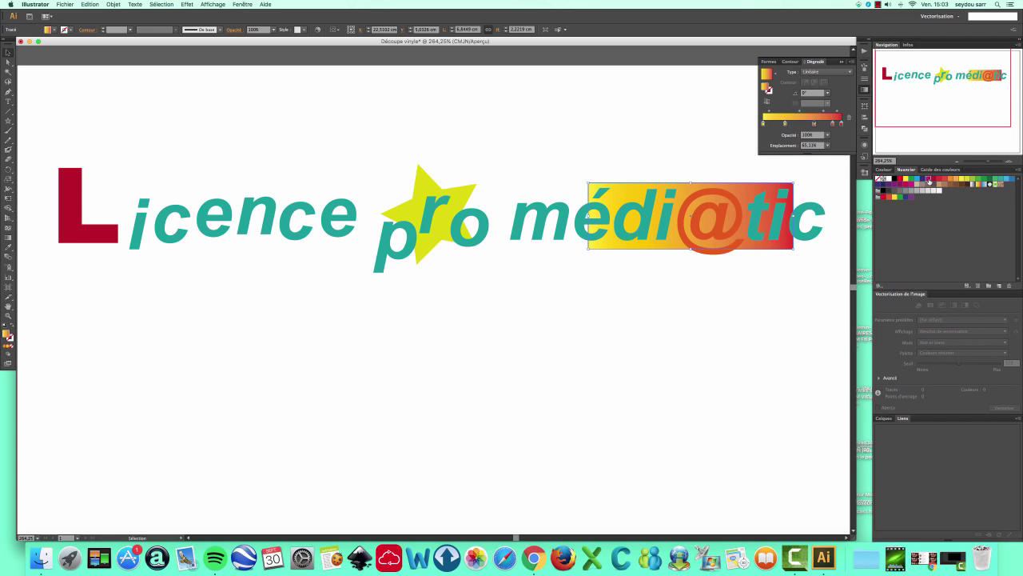
drag(929, 180, 815, 125)
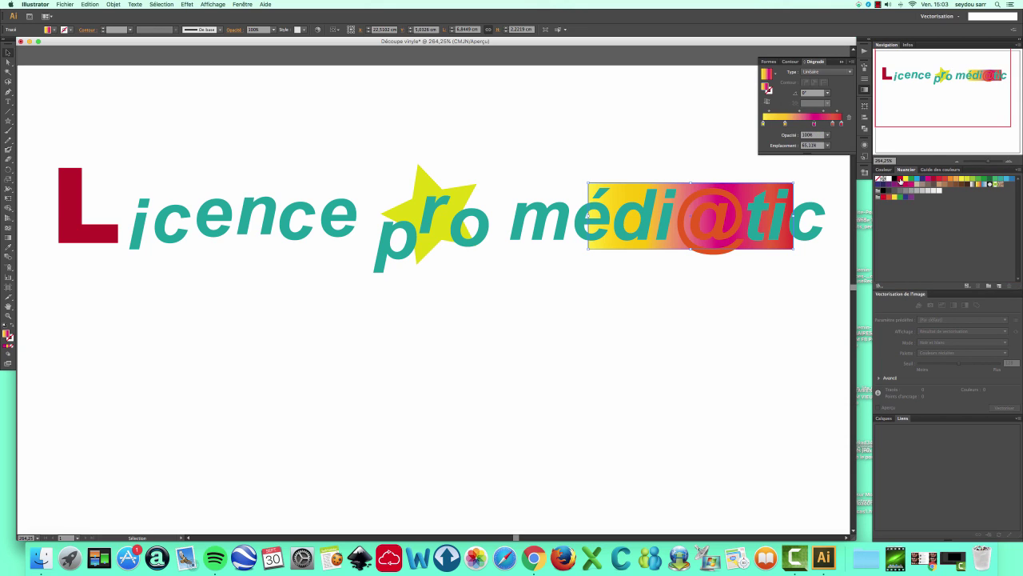
drag(901, 180, 763, 124)
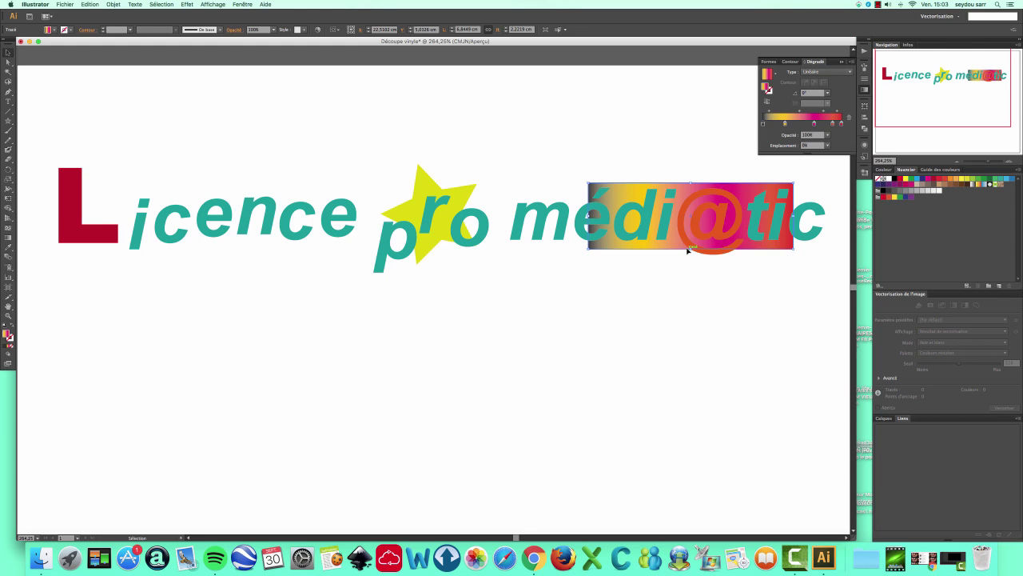
Step: Enlarge the gradient rectangle on all sides to about 10.84 × 2.72 cm to cover the whole word "médi@tic"
drag(690, 248, 691, 260)
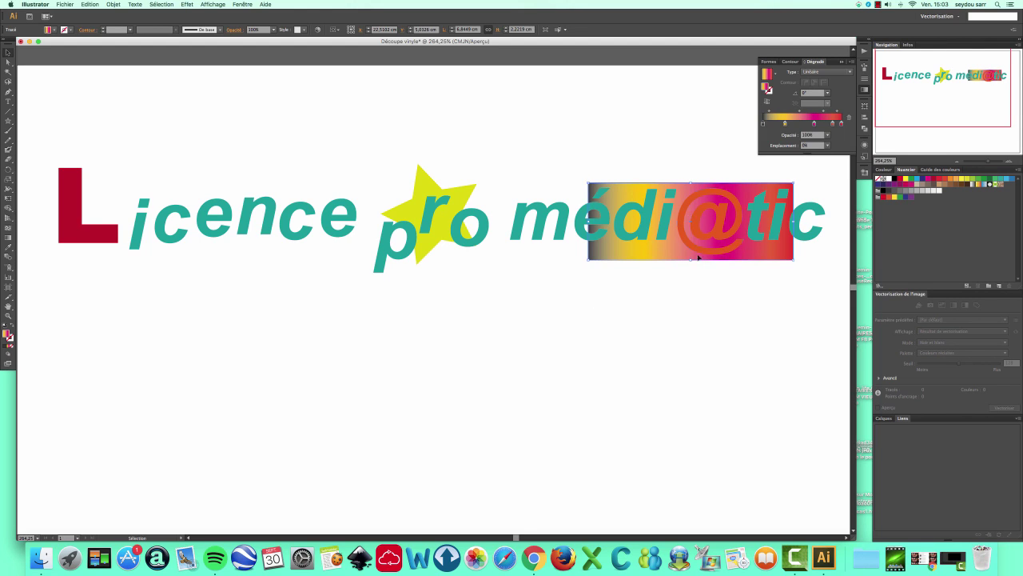
drag(690, 182, 691, 177)
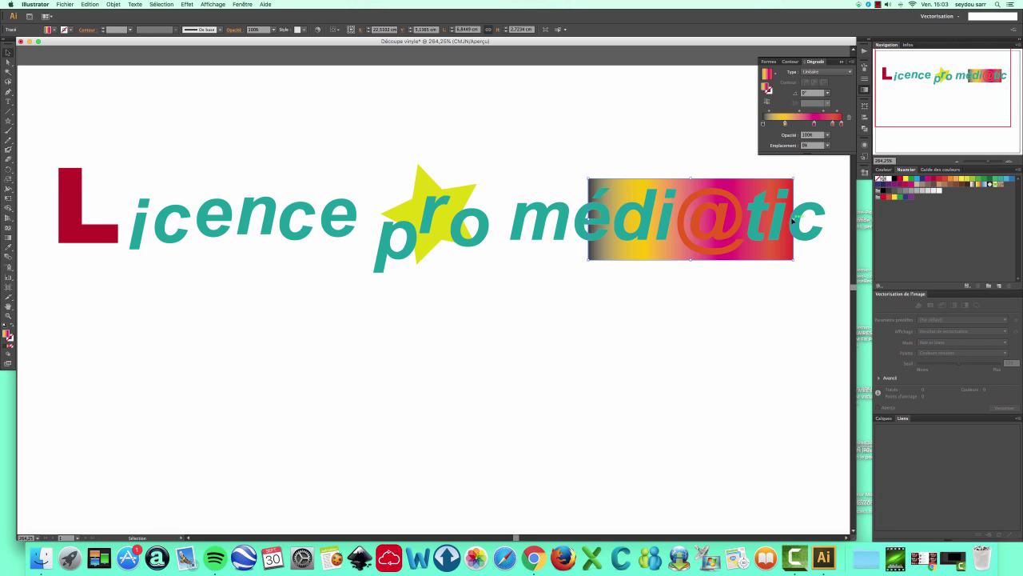
drag(792, 218, 829, 219)
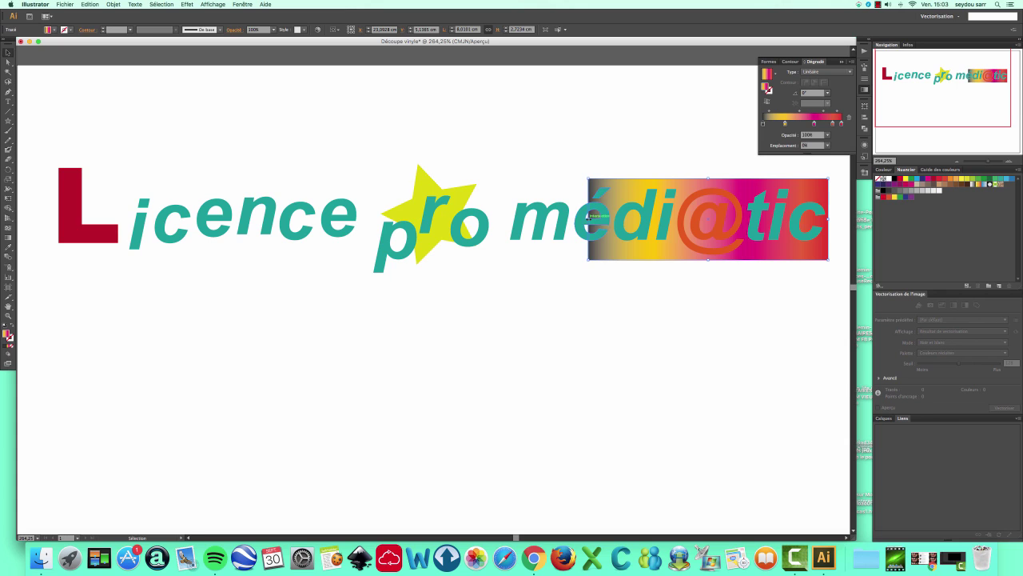
drag(589, 219, 504, 219)
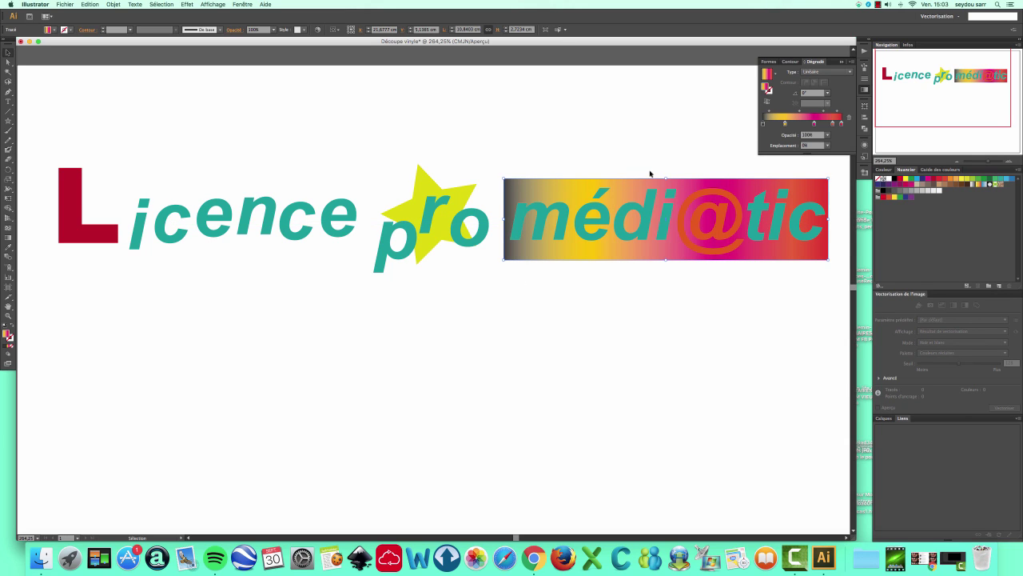
Step: Move the letter p of "pro" slightly upward
scroll(560, 200, up, 1)
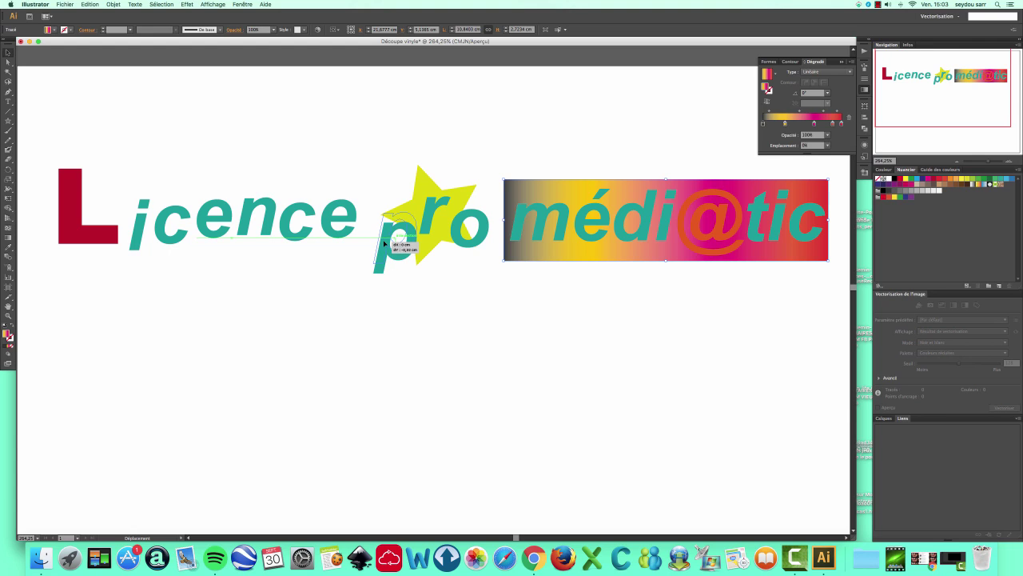
click(385, 247)
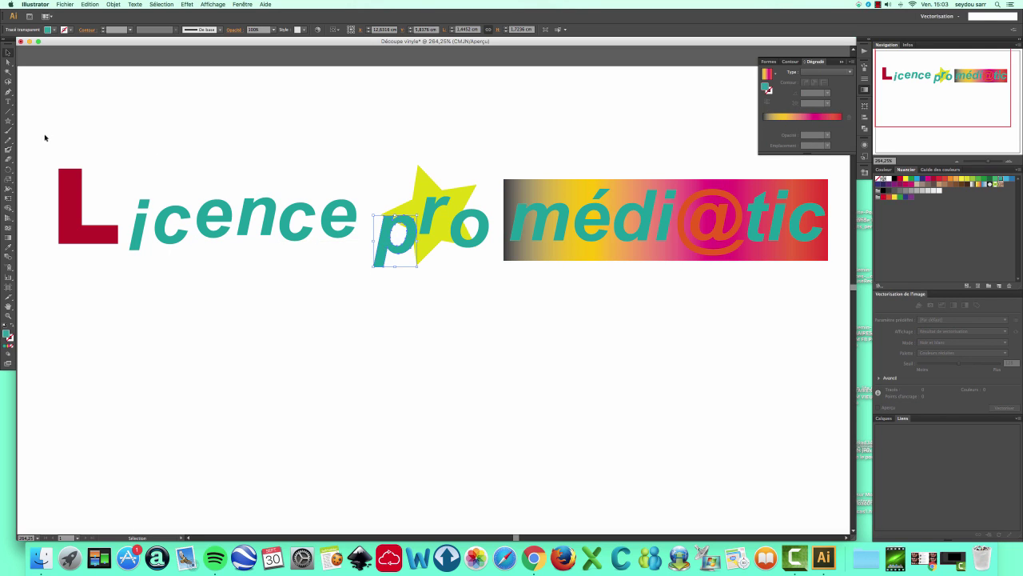
Step: Group all the letters, the star and the gradient rectangle into one object and deselect it
drag(49, 123, 830, 298)
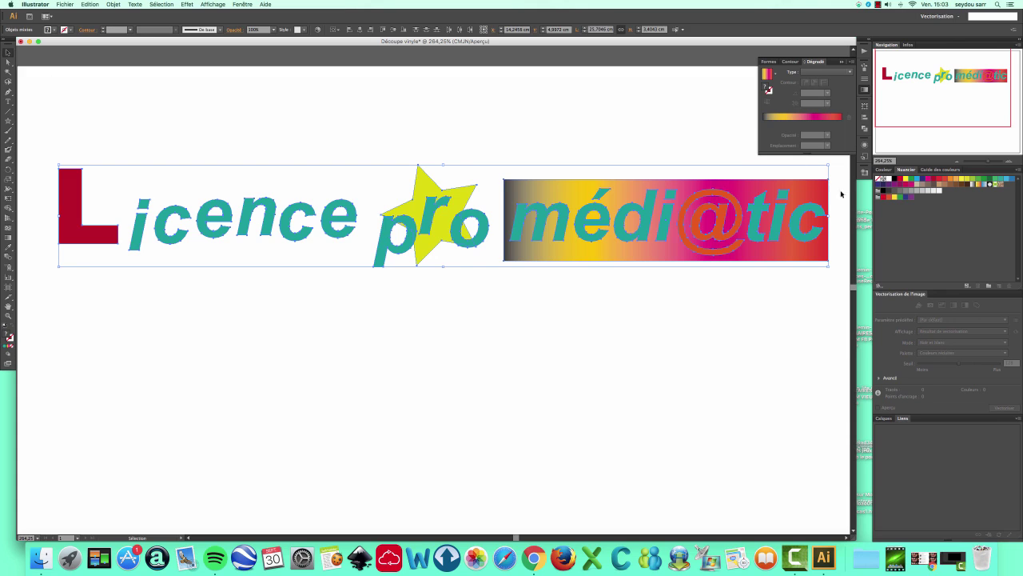
click(112, 5)
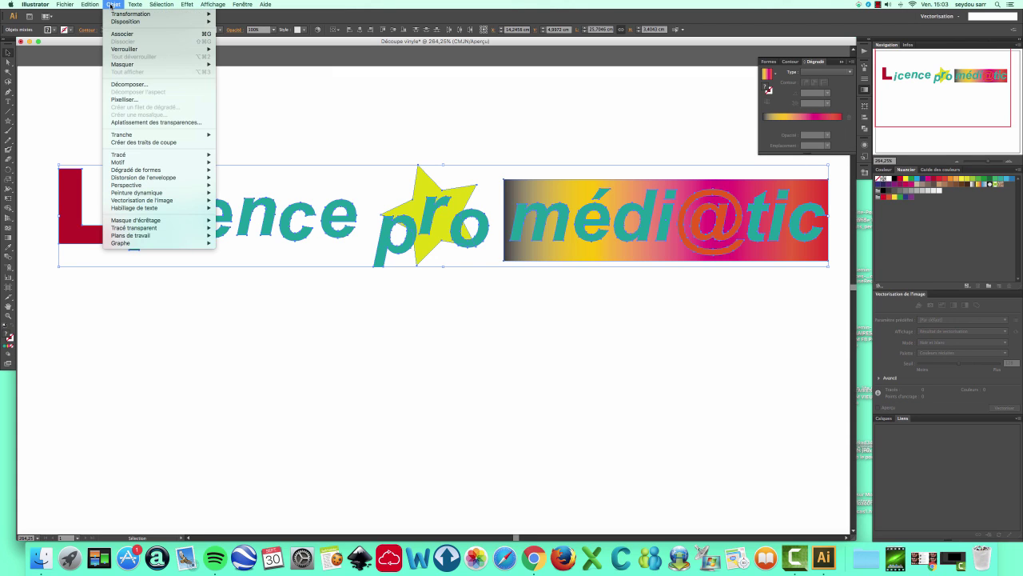
click(118, 35)
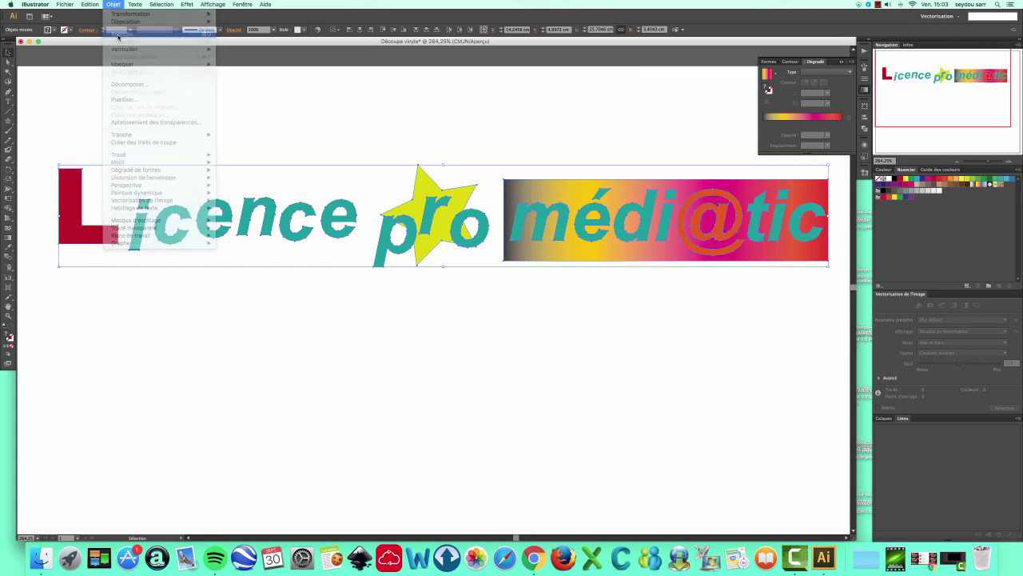
click(141, 359)
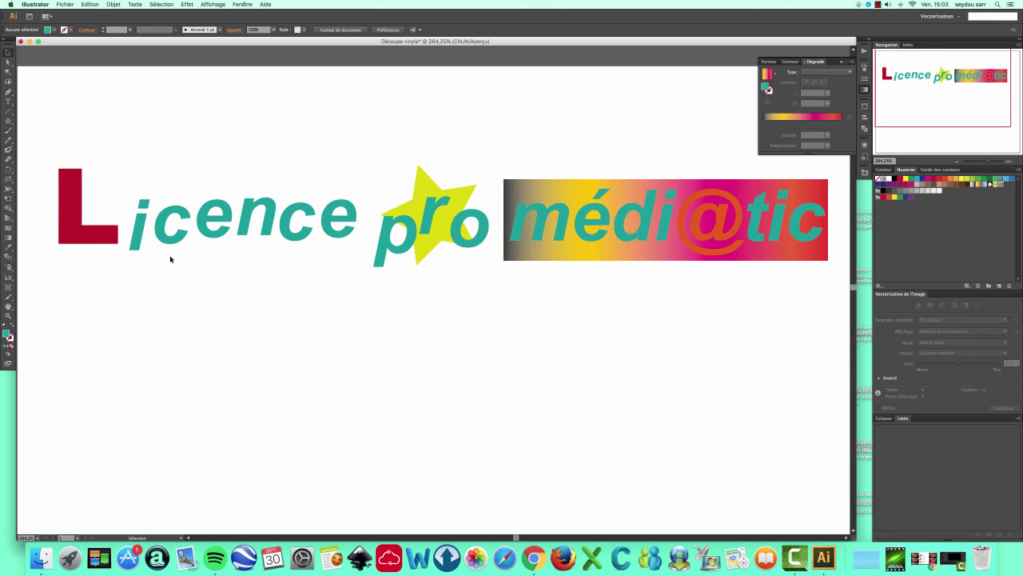
Step: Position the grouped lettering in the upper part of the page, centred horizontally at X 14.85 cm and Y about 5.24 cm
click(167, 244)
mouse_move(167, 227)
mouse_down()
mouse_move(170, 214)
mouse_move(171, 293)
mouse_move(168, 222)
mouse_up()
click(328, 328)
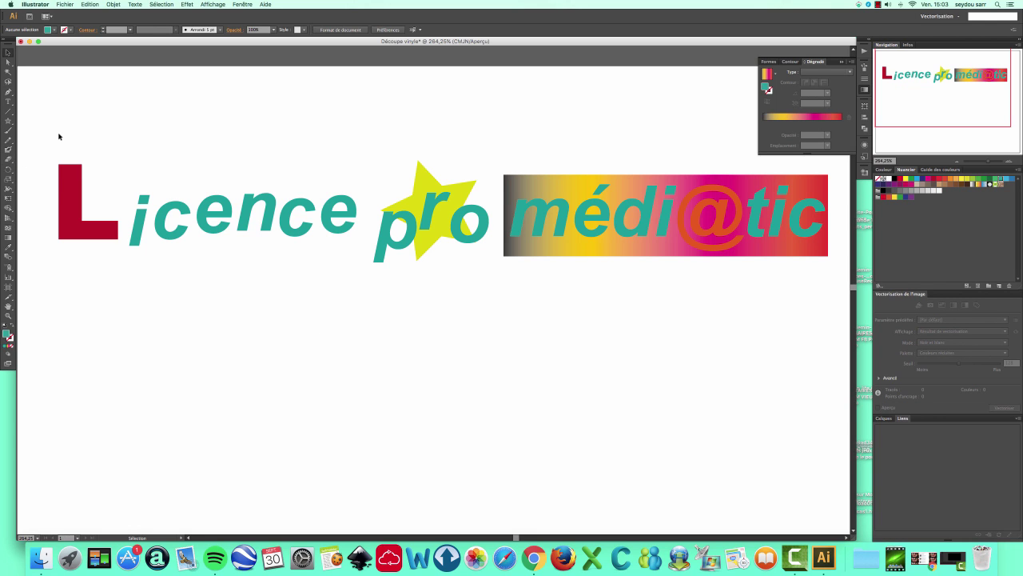
drag(72, 198, 72, 136)
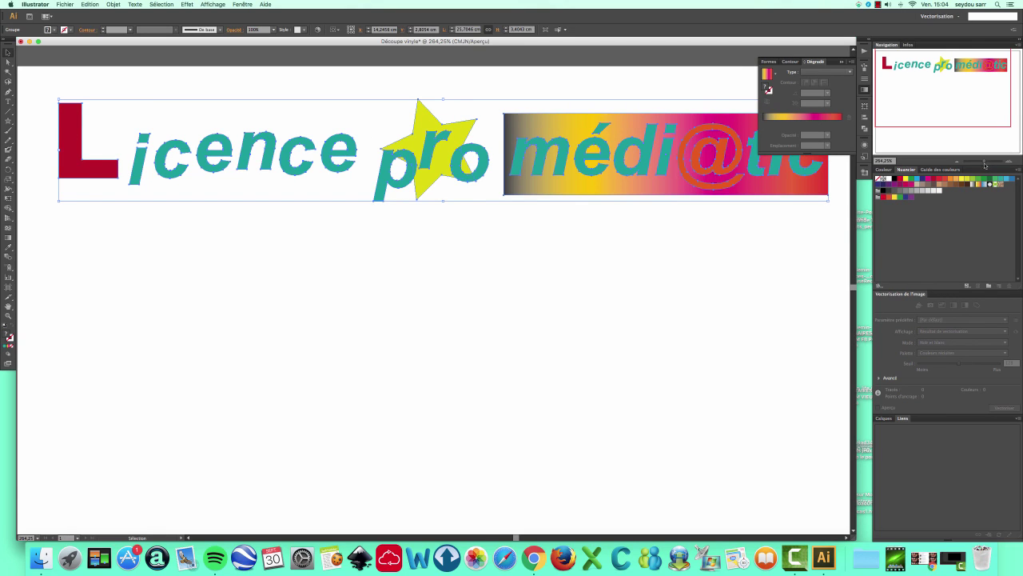
drag(989, 164, 984, 164)
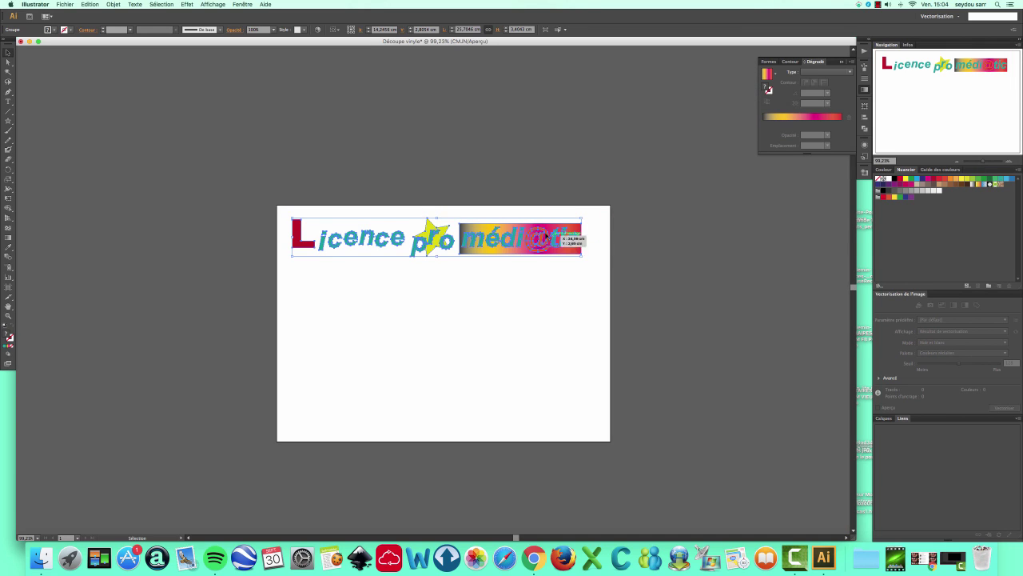
drag(531, 252, 537, 281)
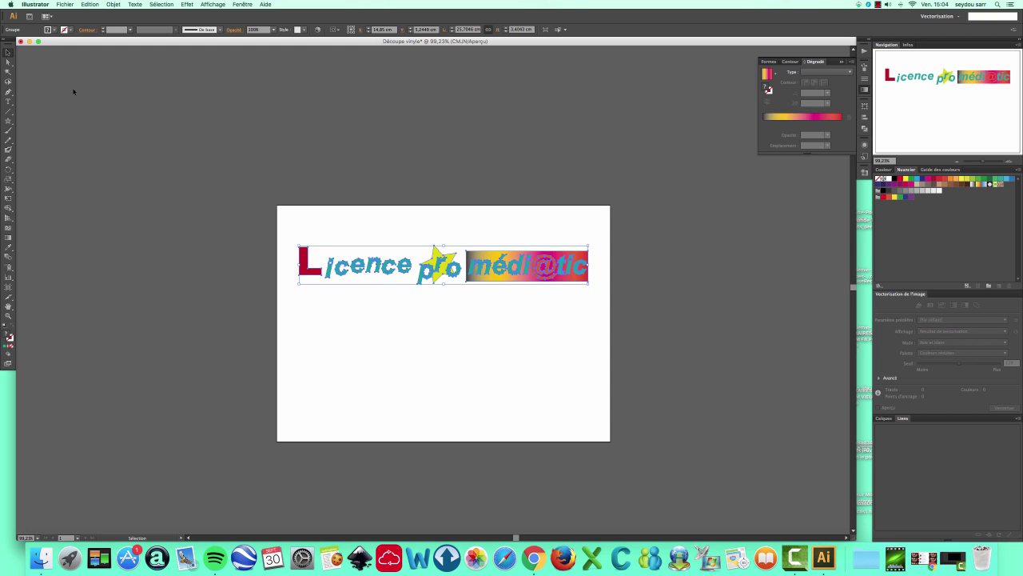
scroll(495, 339, left, 1)
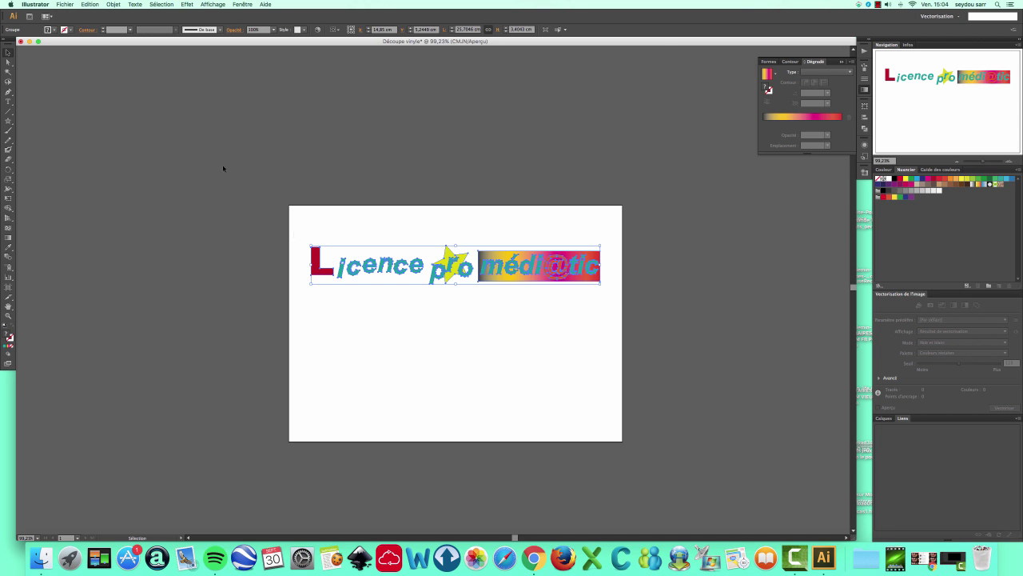
click(795, 557)
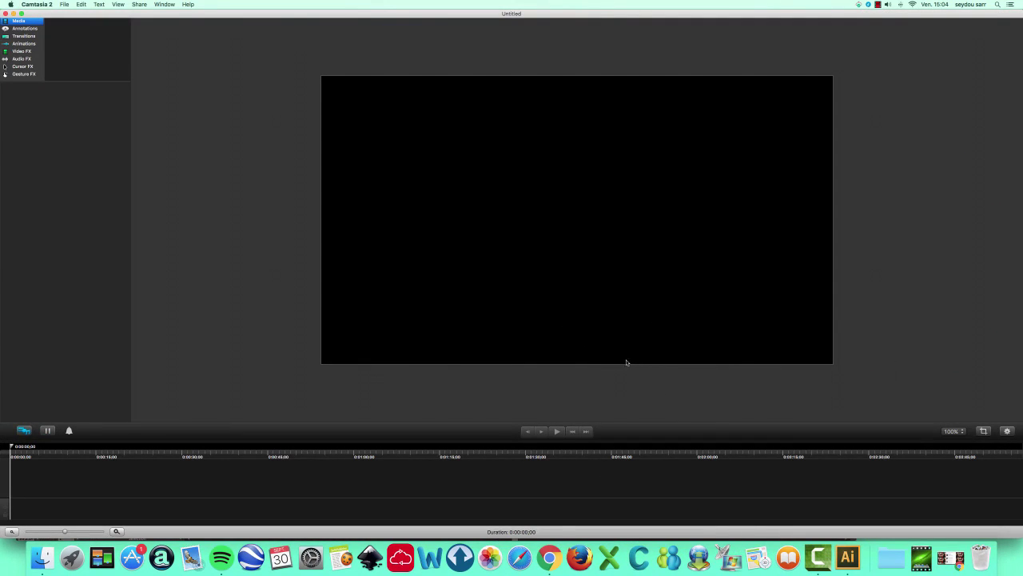